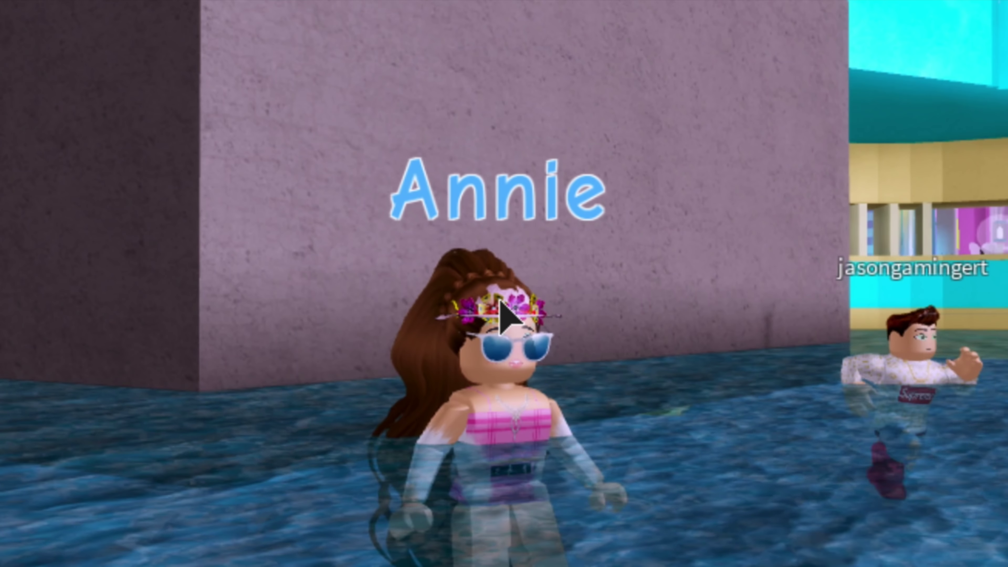
Step: Send the chat messages "FINE!", one telling the other player to be like that, and "I NEVER LIKED YOU IN THE FIRST PLACE!"
{"action": "key", "text": "Return"}
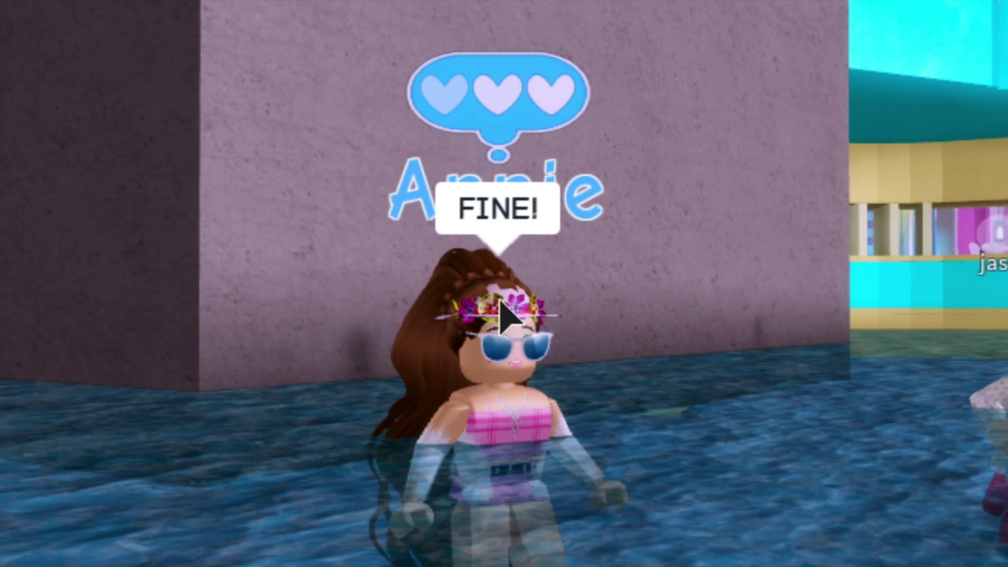
{"action": "type", "text": "BE LIKE THAT JASON!"}
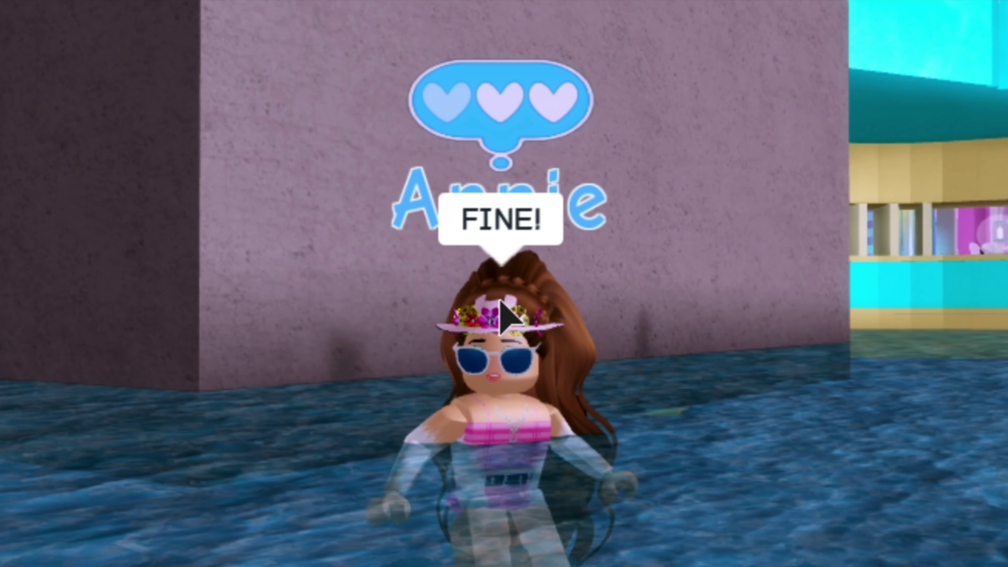
{"action": "key", "text": "Return"}
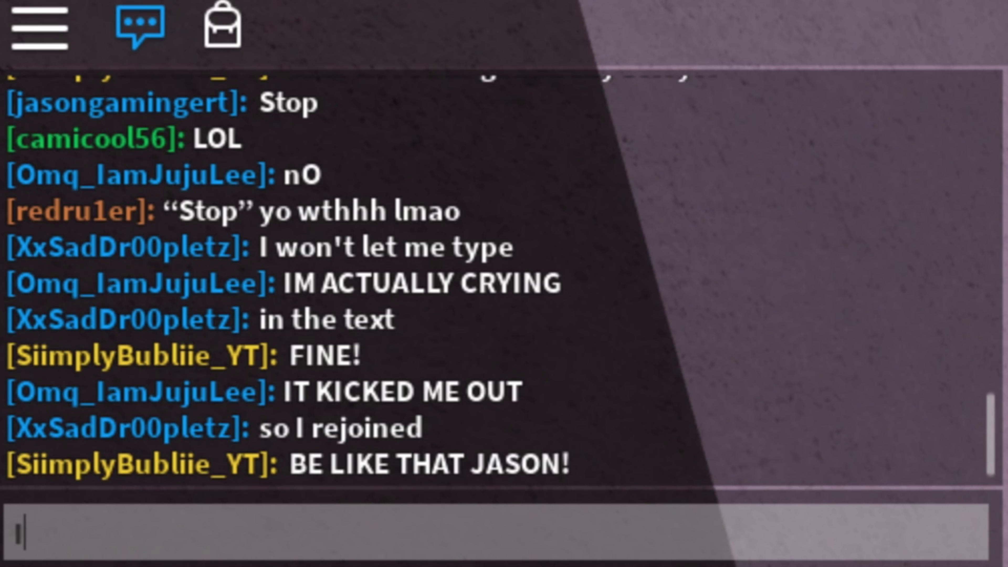
{"action": "type", "text": "I NEVER LIKED YOU IN TH"}
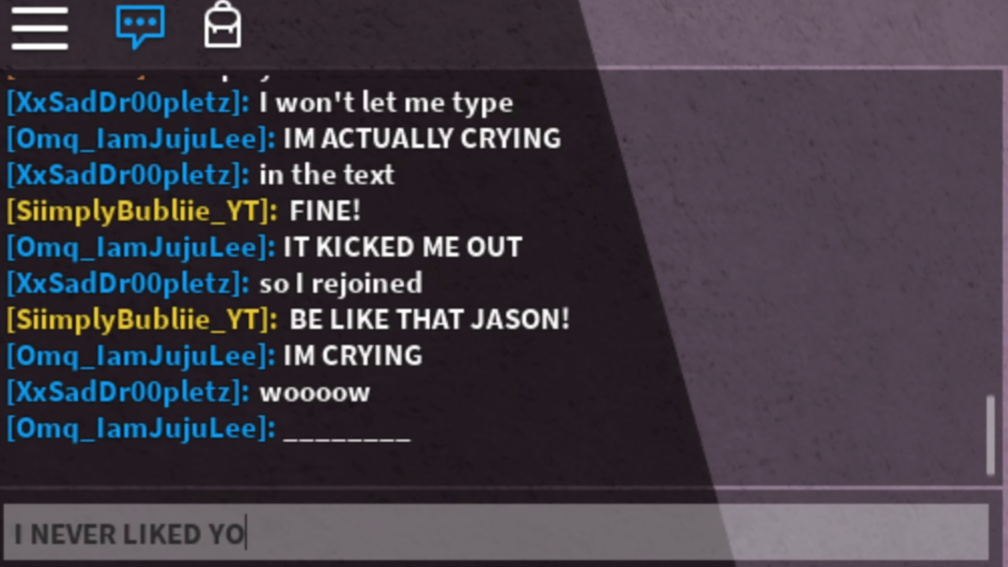
{"action": "type", "text": "E FIRST PLACE"}
{"action": "type", "text": "!"}
{"action": "key", "text": "Return"}
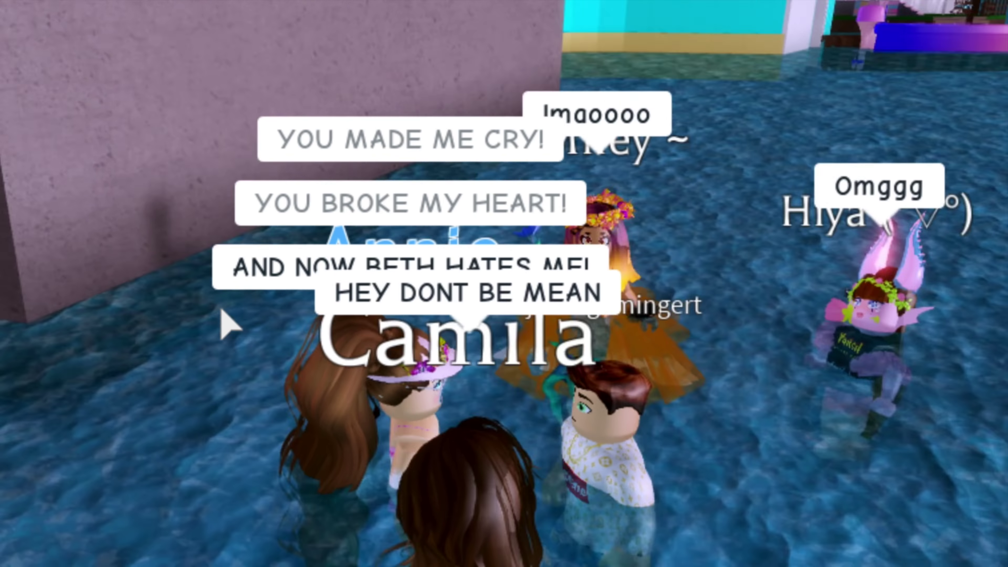
{"action": "right_click_drag", "start_coordinate": [221, 310], "coordinate": [221, 310]}
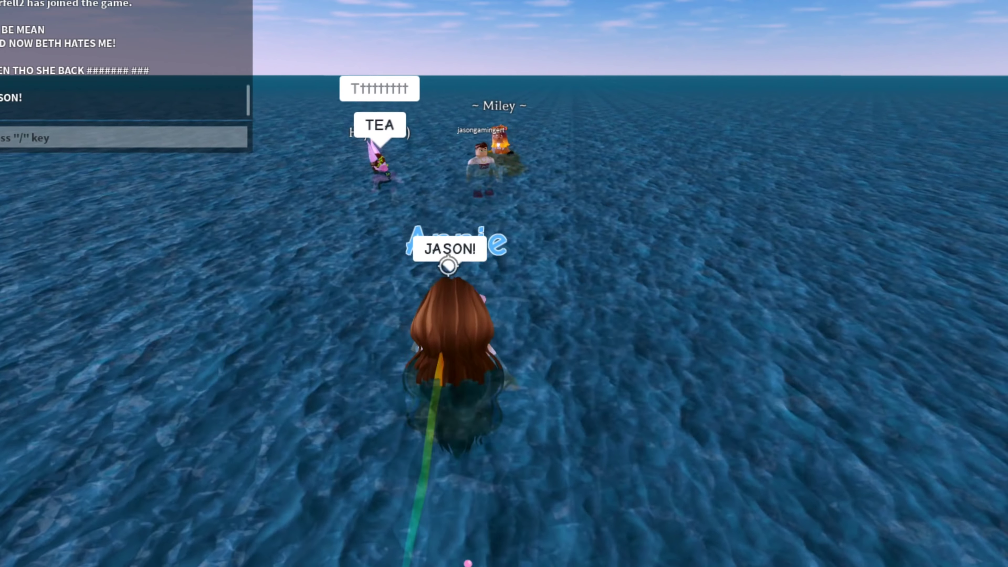
{"action": "key", "text": "w"}
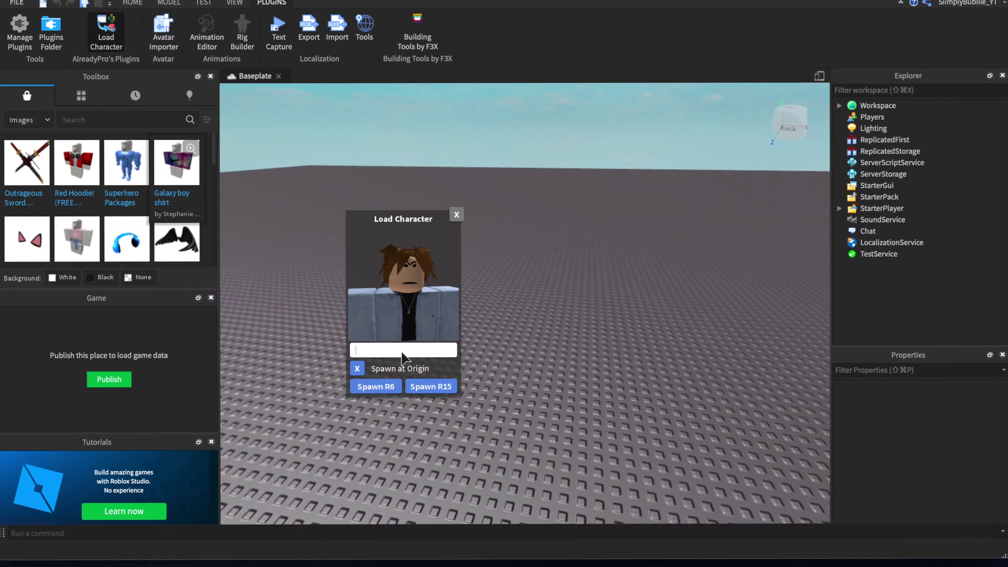
Step: Load the Kristiexo character at the origin as an R6 model
{"action": "type", "text": "Kri"}
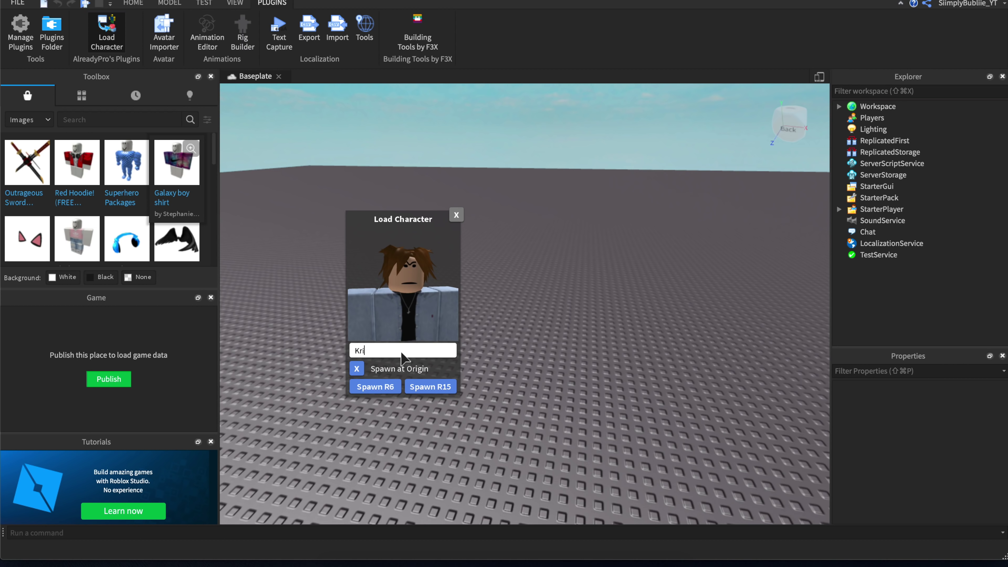
{"action": "type", "text": "stiexo"}
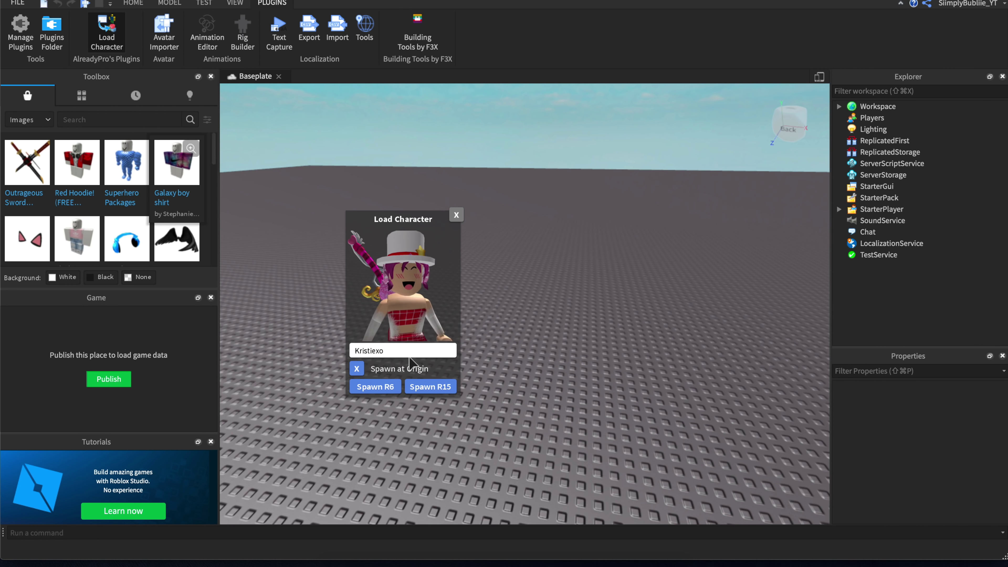
{"action": "left_click", "coordinate": [377, 387]}
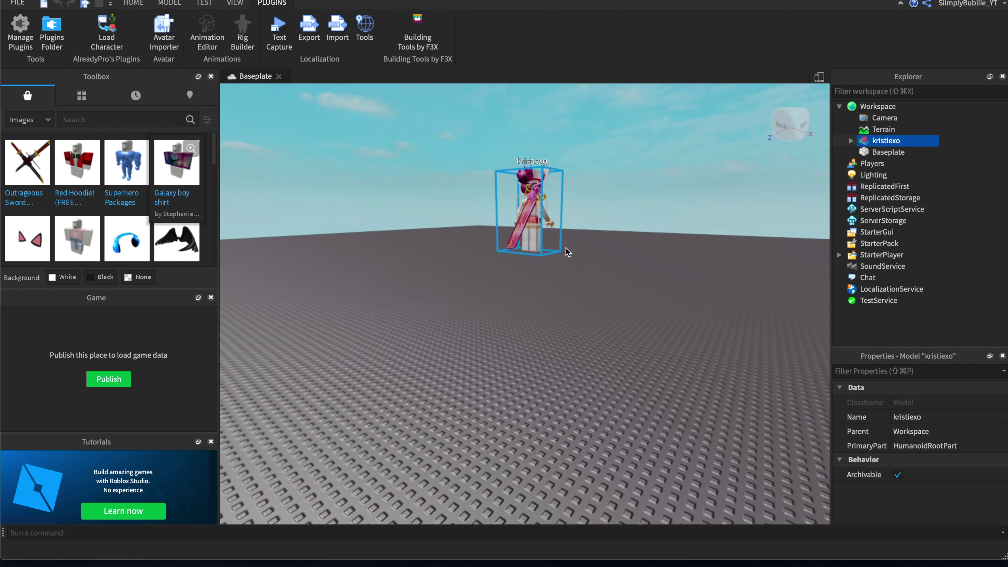
Step: Move the loaded character straight down to the baseplate with the Move tool
{"action": "right_click_drag", "start_coordinate": [550, 250], "coordinate": [580, 246]}
{"action": "key", "text": "d"}
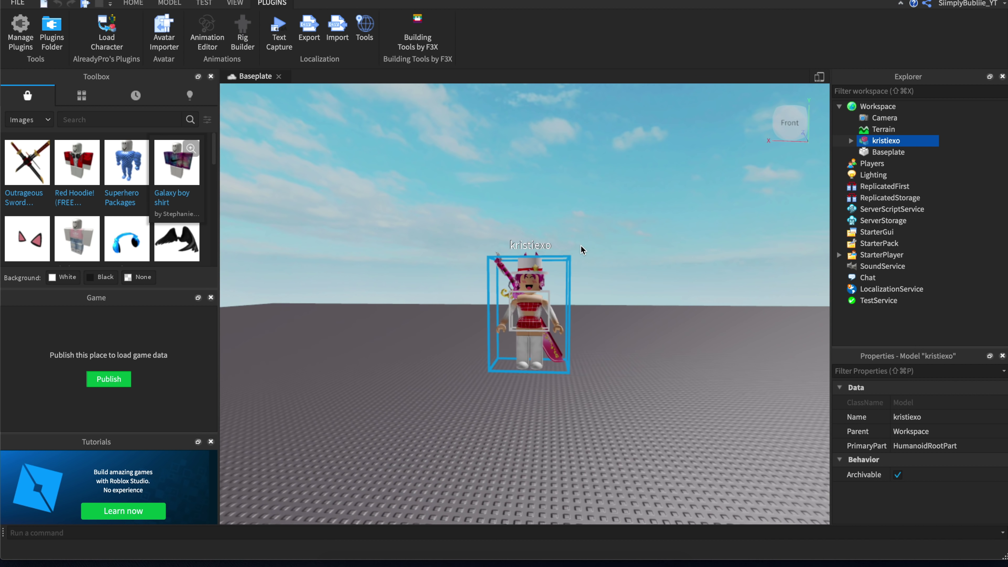
{"action": "left_click", "coordinate": [170, 3]}
{"action": "left_click", "coordinate": [44, 27]}
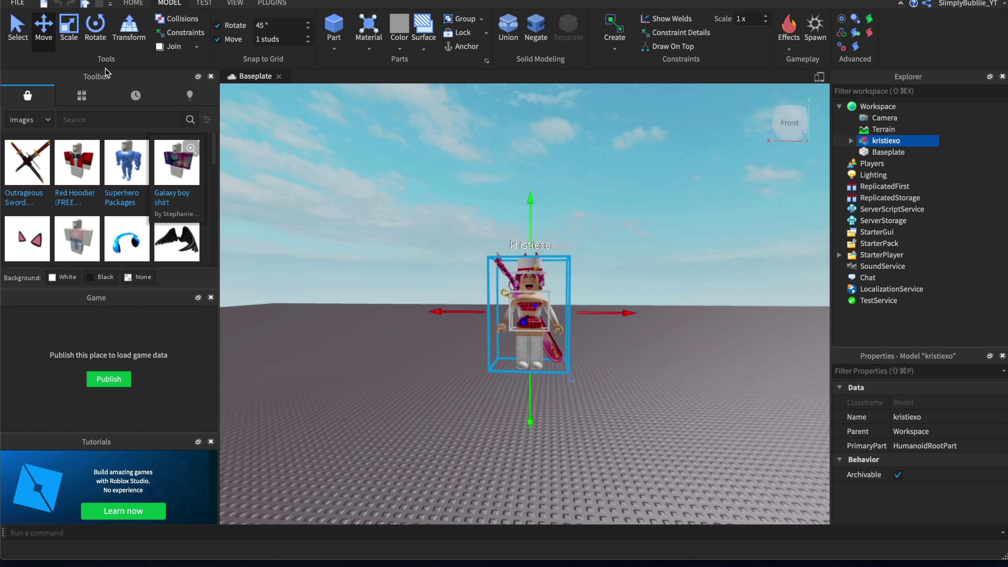
{"action": "left_click_drag", "start_coordinate": [530, 207], "coordinate": [531, 355]}
{"action": "key", "text": "q"}
{"action": "right_click_drag", "start_coordinate": [532, 298], "coordinate": [529, 292]}
{"action": "key", "text": "w"}
{"action": "left_click_drag", "start_coordinate": [498, 339], "coordinate": [500, 437]}
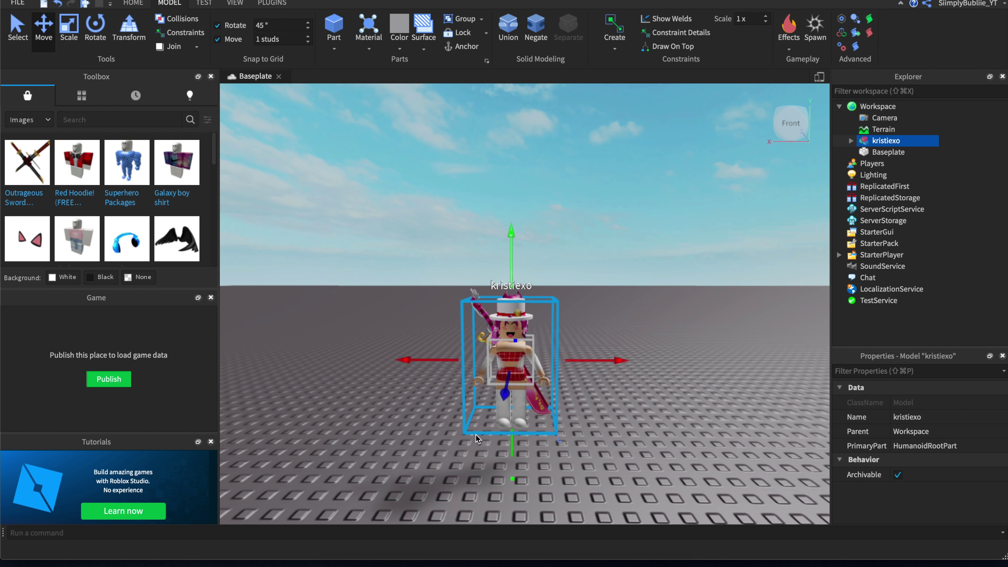
Step: Search the model library for "weird" and insert the weird pear next to the character
{"action": "left_click", "coordinate": [103, 120]}
{"action": "type", "text": "weird"}
{"action": "key", "text": "Return"}
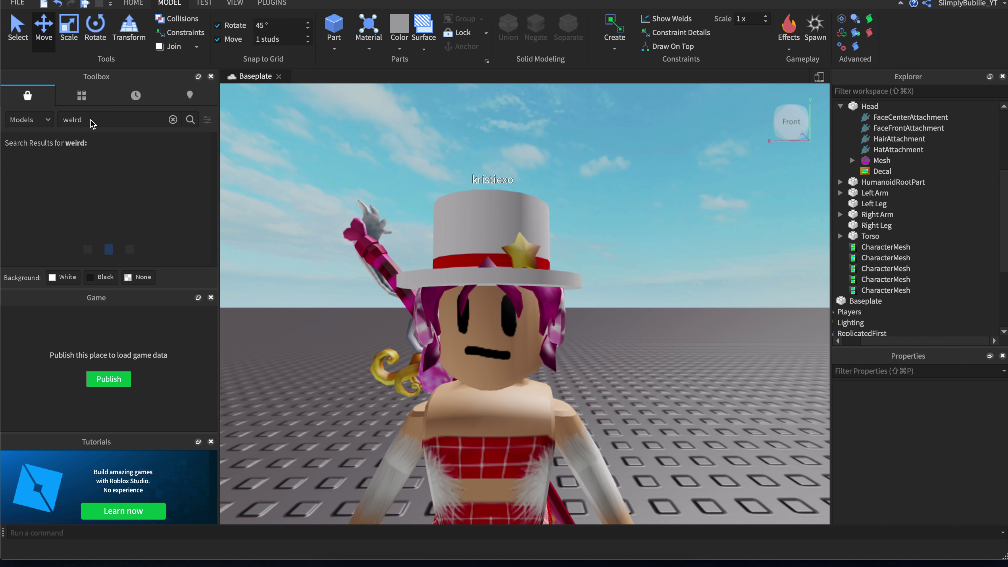
{"action": "left_click_drag", "start_coordinate": [26, 195], "coordinate": [578, 438]}
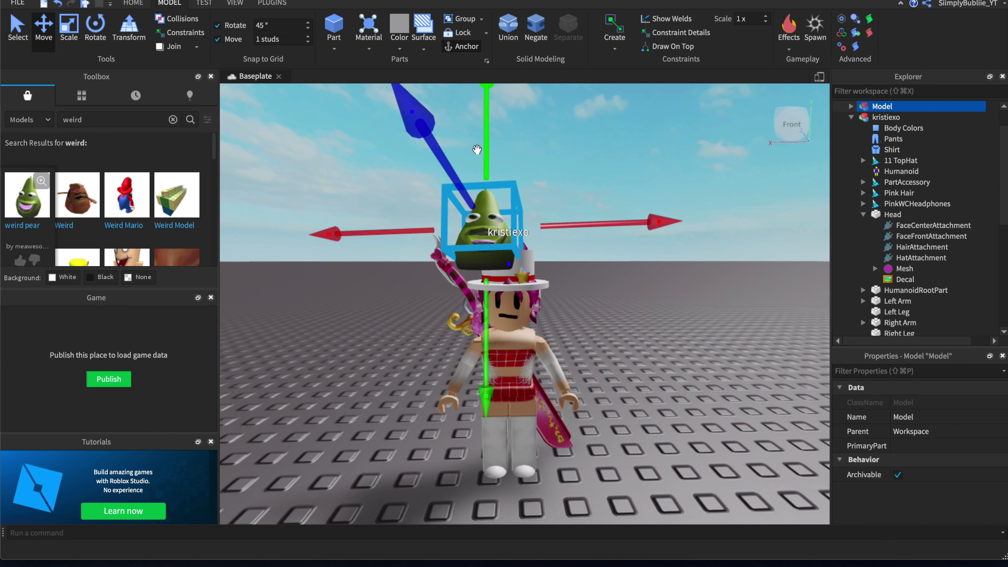
Step: Reposition the weird pear so it sits above the character's top hat
{"action": "left_click_drag", "start_coordinate": [477, 150], "coordinate": [486, 178]}
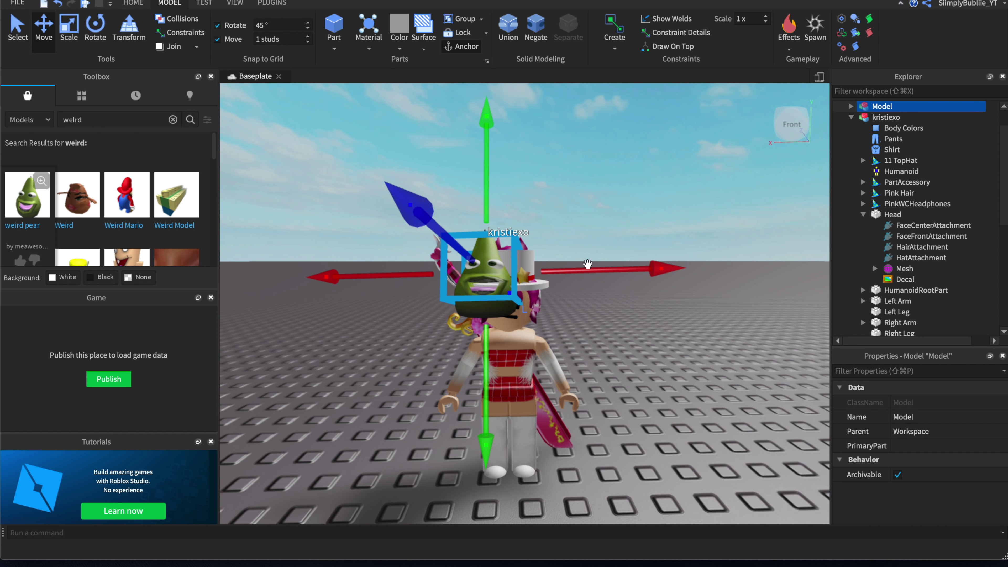
{"action": "left_click_drag", "start_coordinate": [663, 270], "coordinate": [675, 274]}
{"action": "left_click_drag", "start_coordinate": [534, 360], "coordinate": [533, 316]}
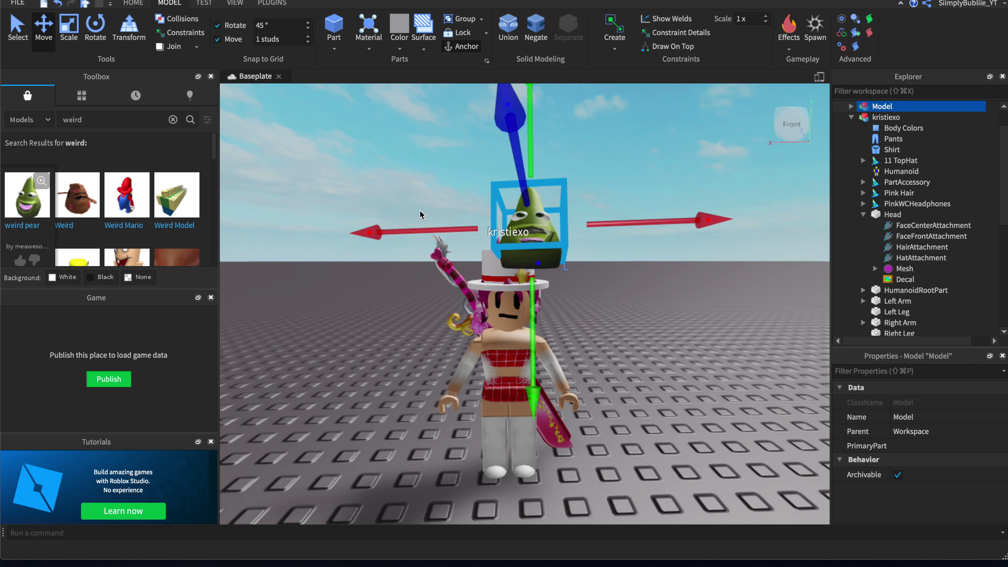
{"action": "left_click_drag", "start_coordinate": [421, 237], "coordinate": [412, 240]}
Step: Insert the Somewhat-Weird Horse from the weird models in front of the character
{"action": "scroll", "coordinate": [636, 317], "scroll_direction": "up", "scroll_amount": 3}
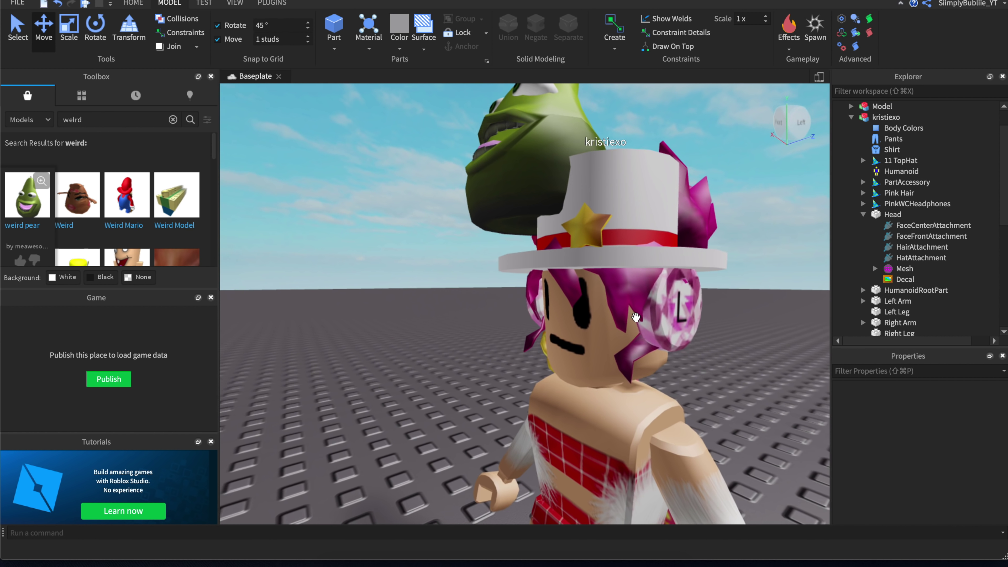
{"action": "scroll", "coordinate": [636, 317], "scroll_direction": "down", "scroll_amount": 5}
{"action": "right_click_drag", "start_coordinate": [636, 317], "coordinate": [636, 317]}
{"action": "scroll", "coordinate": [636, 318], "scroll_direction": "up", "scroll_amount": 3}
{"action": "key", "text": "a"}
{"action": "scroll", "coordinate": [127, 198], "scroll_direction": "down", "scroll_amount": 8}
{"action": "left_click", "coordinate": [126, 196]}
{"action": "right_click_drag", "start_coordinate": [556, 302], "coordinate": [540, 298]}
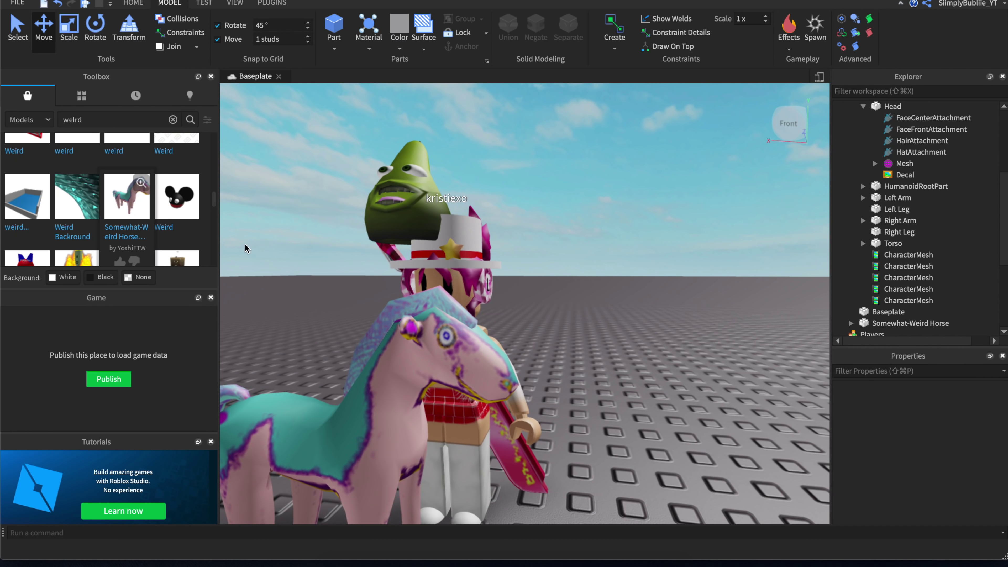
Step: Browse the remaining weird models, then search the model library for "slime"
{"action": "scroll", "coordinate": [171, 239], "scroll_direction": "down", "scroll_amount": 10}
{"action": "scroll", "coordinate": [97, 234], "scroll_direction": "down", "scroll_amount": 5}
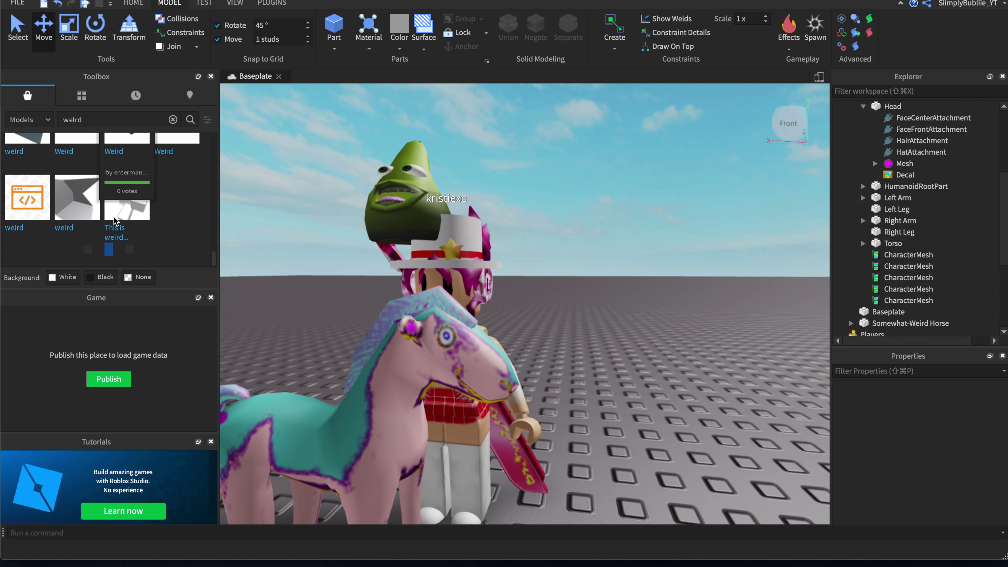
{"action": "left_click", "coordinate": [174, 120]}
{"action": "type", "text": "slime"}
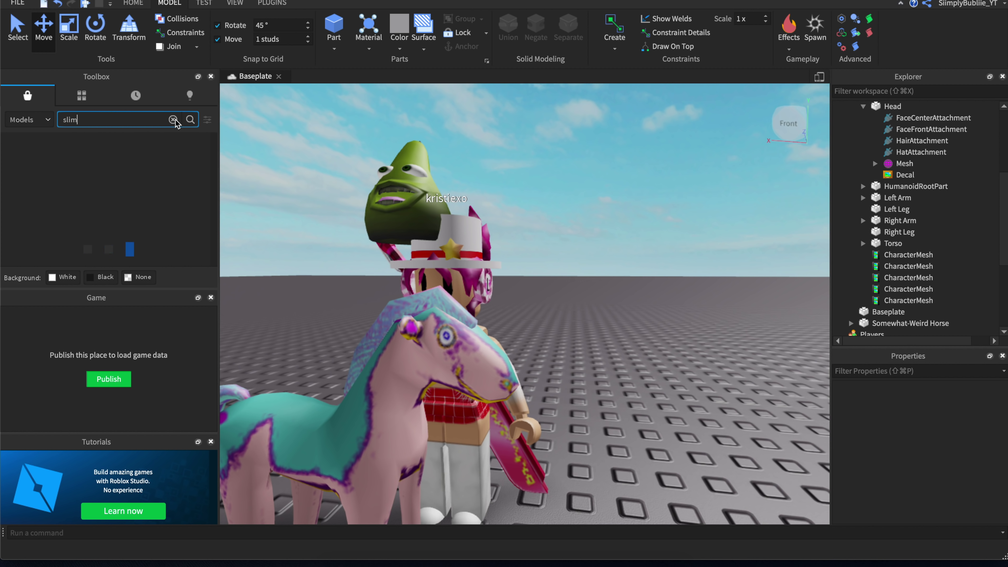
{"action": "key", "text": "Return"}
{"action": "left_click", "coordinate": [135, 119]}
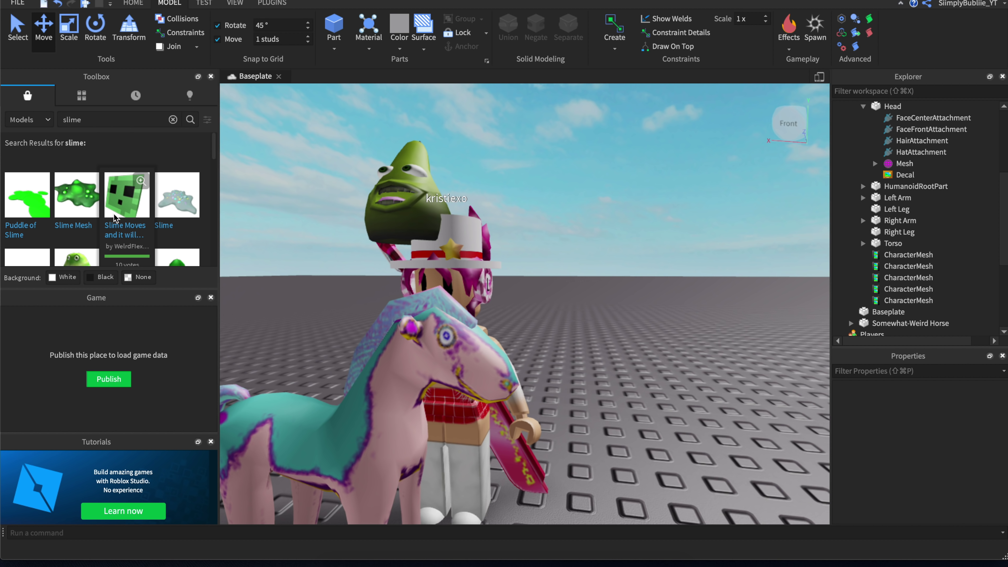
{"action": "scroll", "coordinate": [113, 207], "scroll_direction": "down", "scroll_amount": 3}
{"action": "scroll", "coordinate": [113, 206], "scroll_direction": "up", "scroll_amount": 3}
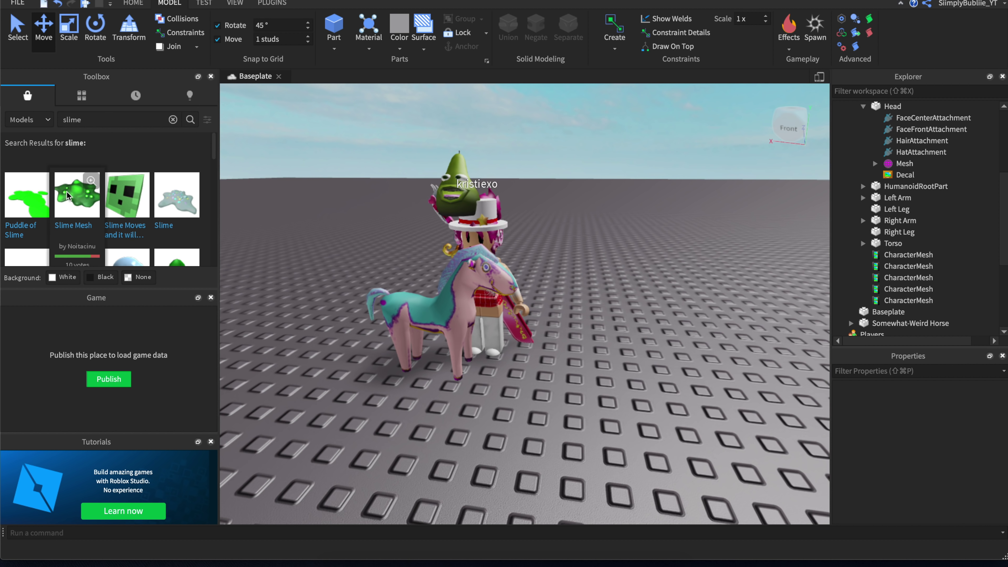
Step: Insert the Slime Mesh beside the character and lower it to the baseplate
{"action": "left_click_drag", "start_coordinate": [66, 195], "coordinate": [490, 335]}
{"action": "right_click_drag", "start_coordinate": [655, 305], "coordinate": [555, 338]}
{"action": "left_click_drag", "start_coordinate": [630, 193], "coordinate": [624, 238]}
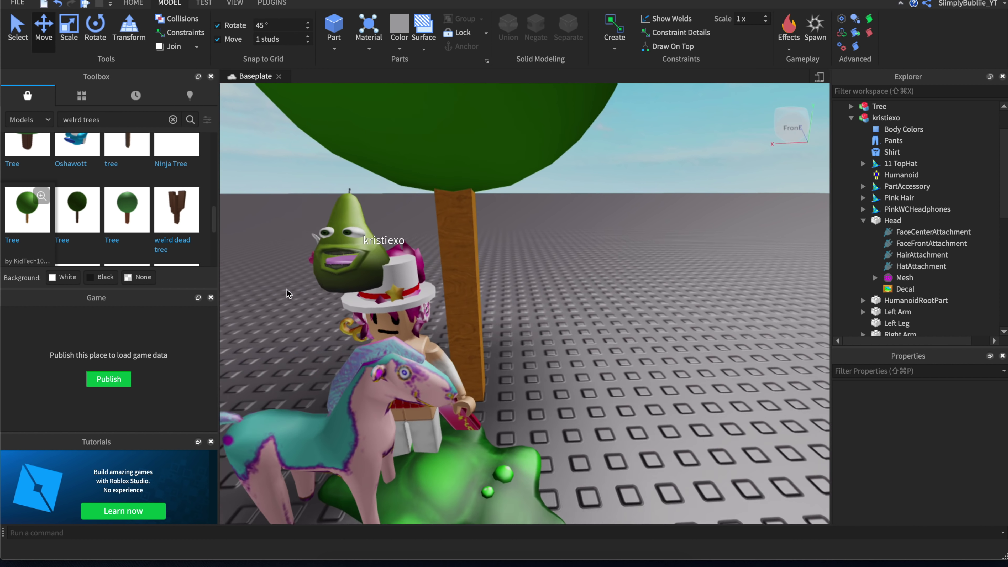
{"action": "right_click_drag", "start_coordinate": [462, 413], "coordinate": [426, 416]}
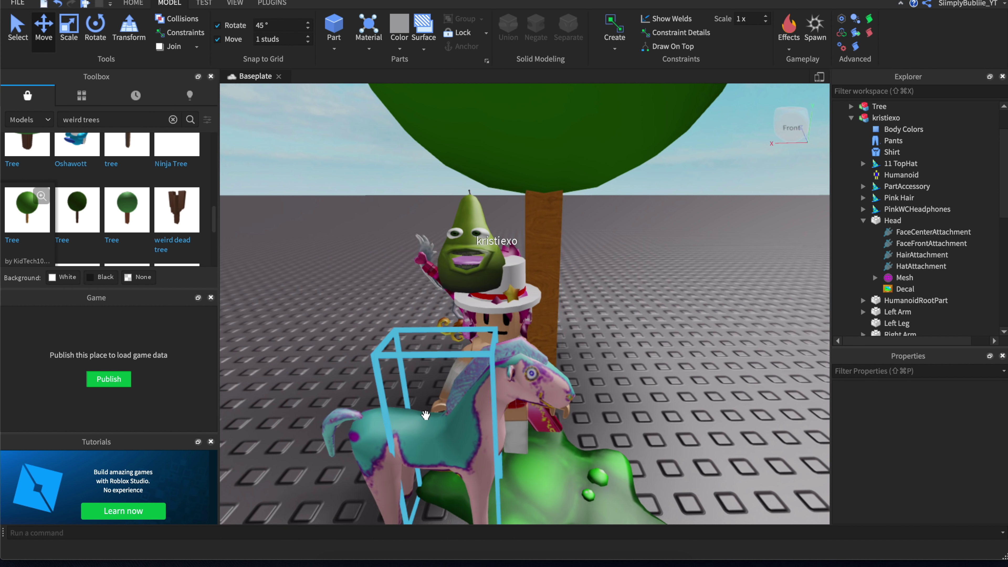
{"action": "left_click", "coordinate": [406, 415]}
{"action": "left_click", "coordinate": [602, 303]}
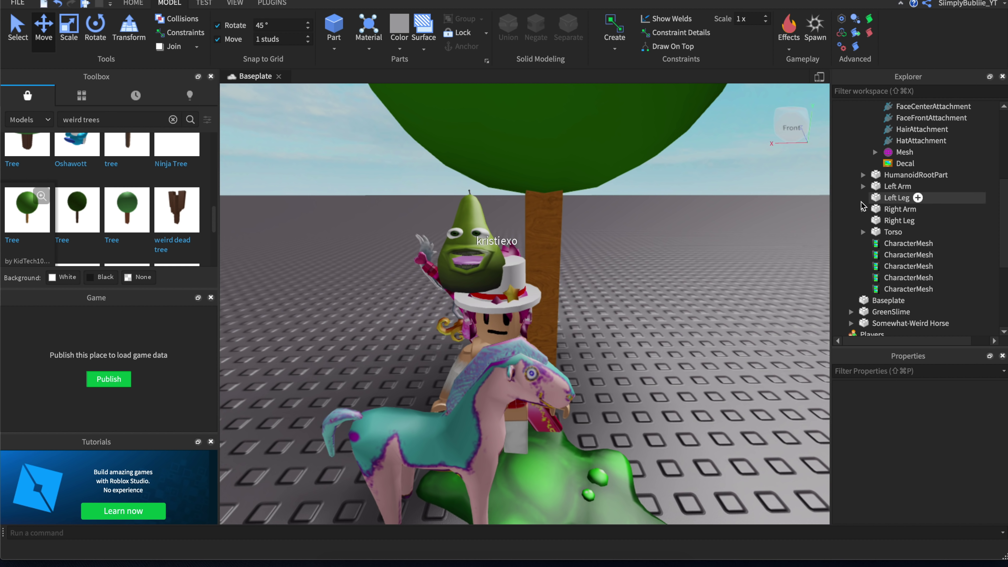
{"action": "scroll", "coordinate": [861, 205], "scroll_direction": "up", "scroll_amount": 5}
{"action": "left_click", "coordinate": [851, 164]}
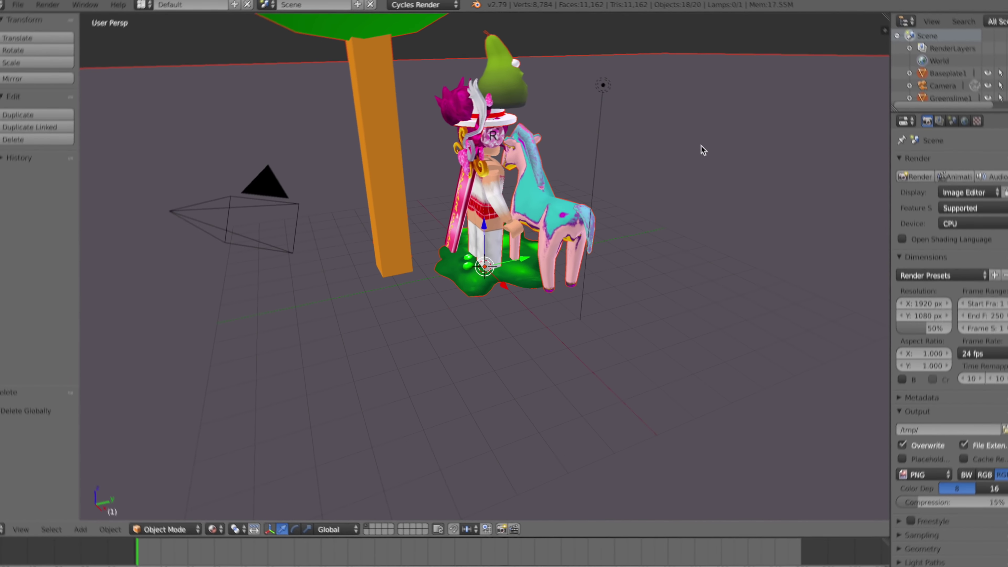
{"action": "scroll", "coordinate": [697, 151], "scroll_direction": "down", "scroll_amount": 6}
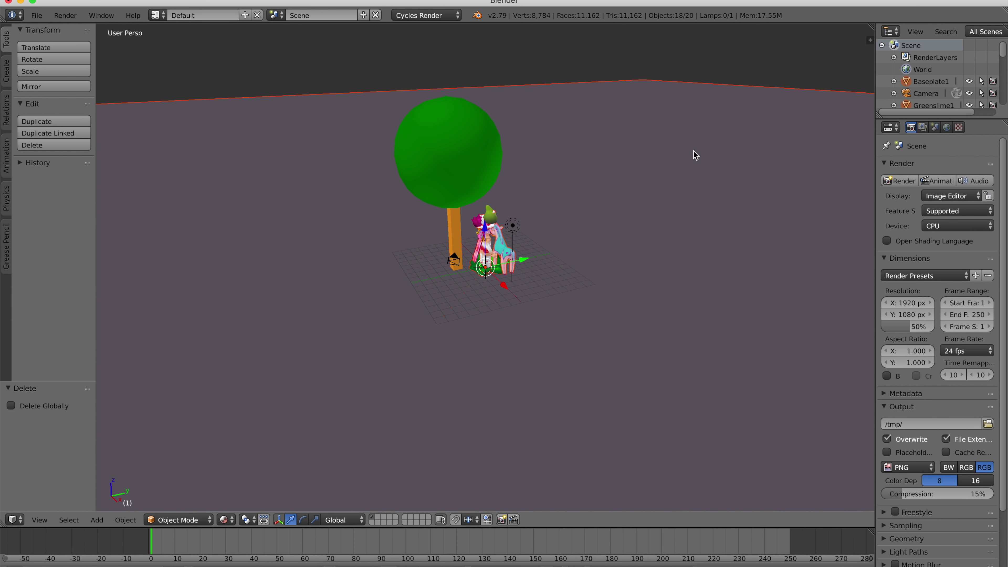
{"action": "scroll", "coordinate": [695, 155], "scroll_direction": "up", "scroll_amount": 6}
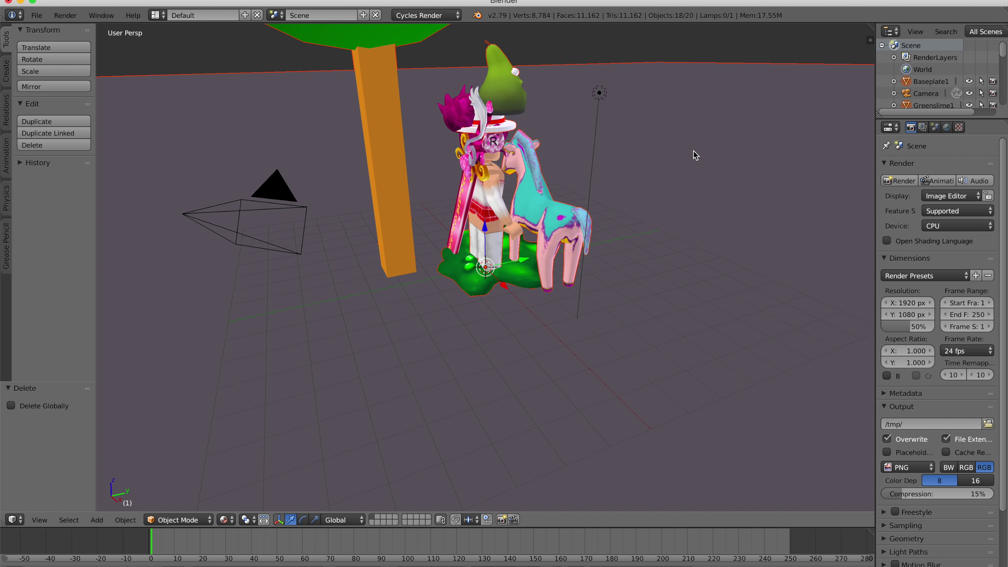
{"action": "key", "text": "shift+f"}
{"action": "key", "text": "w"}
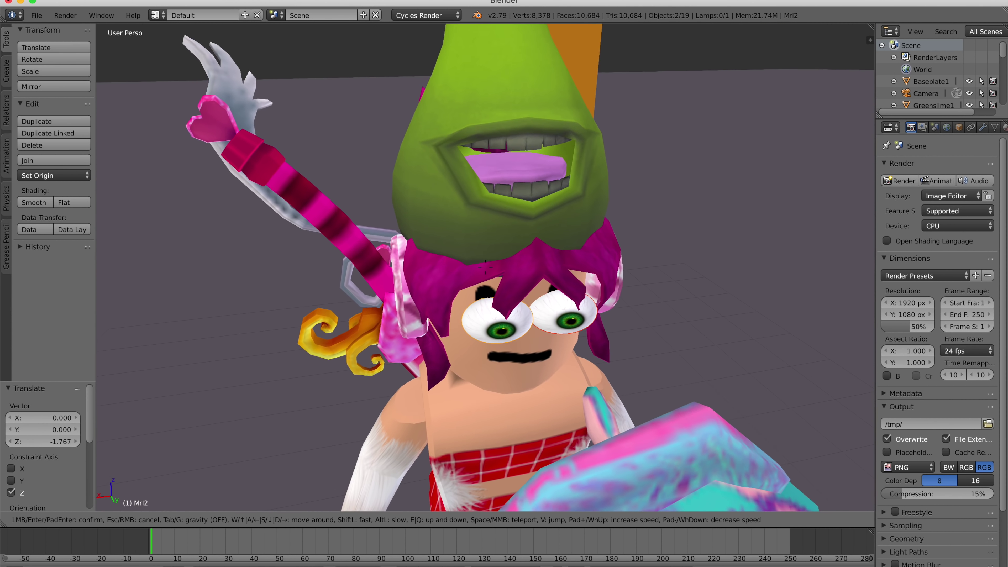
Step: Move the weird horse about 2.05 units along the X axis, away from the front of the character
{"action": "key", "text": "w"}
{"action": "key", "text": "s"}
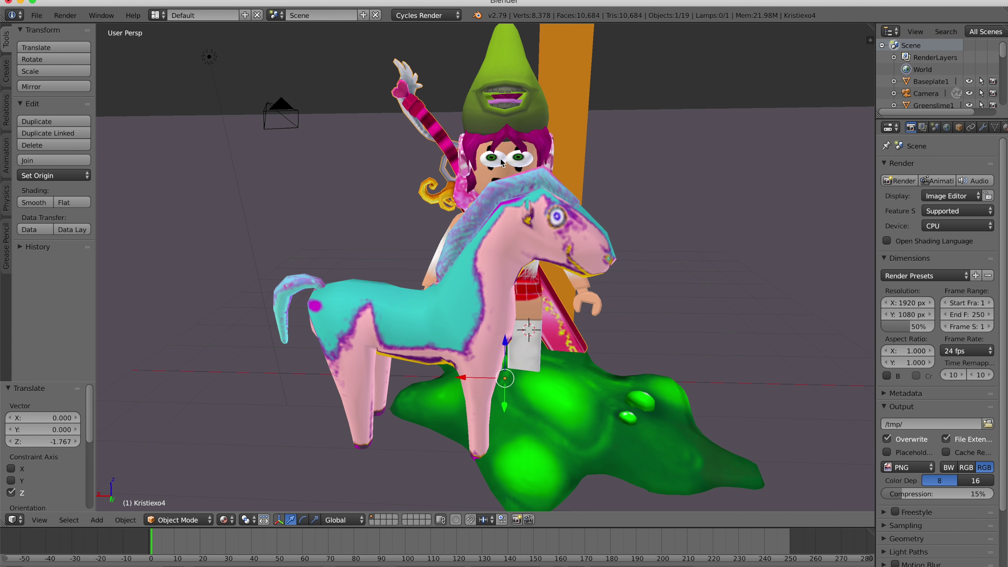
{"action": "right_click", "coordinate": [419, 307]}
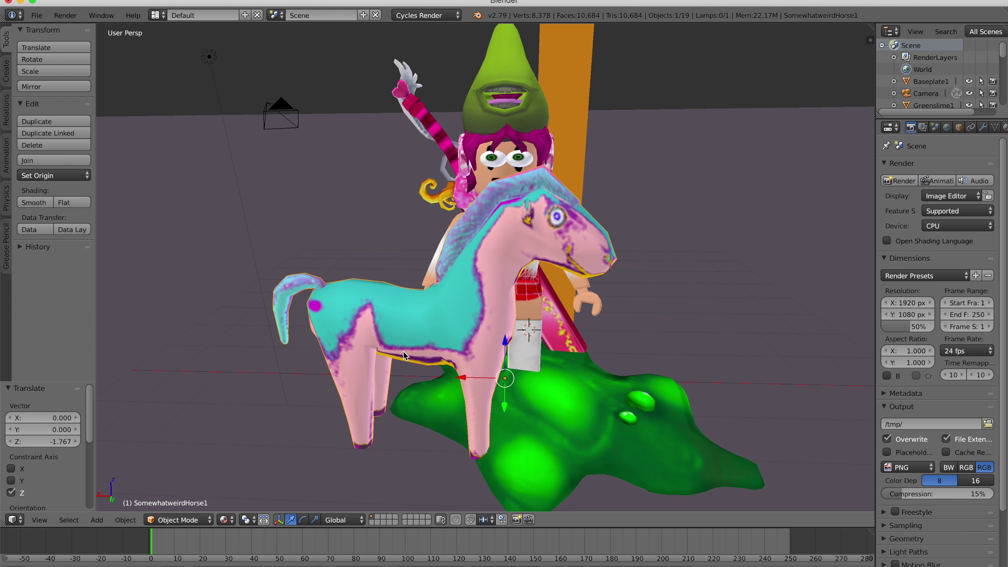
{"action": "left_click_drag", "start_coordinate": [460, 378], "coordinate": [333, 513]}
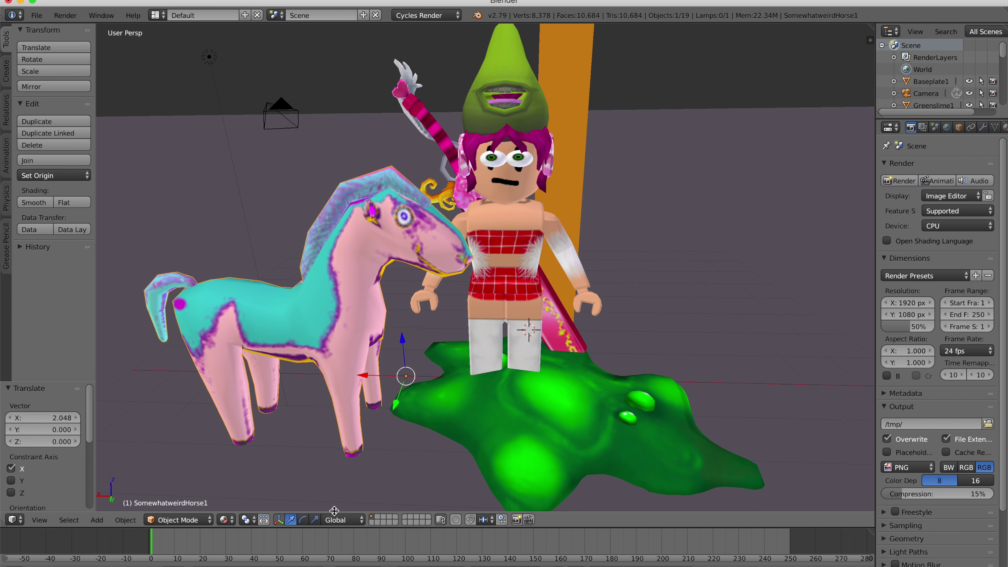
Step: Rotate the weird horse about -31.2° around the Z axis and move it about -4.61 units along X
{"action": "left_click", "coordinate": [303, 520]}
{"action": "left_click_drag", "start_coordinate": [419, 404], "coordinate": [280, 560]}
{"action": "left_click", "coordinate": [291, 522]}
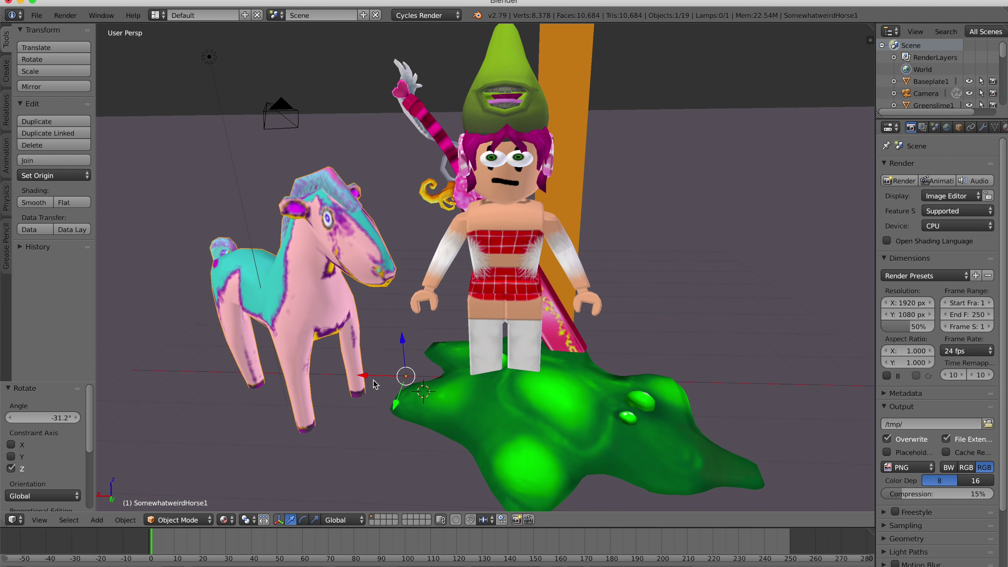
{"action": "left_click_drag", "start_coordinate": [372, 380], "coordinate": [575, 441]}
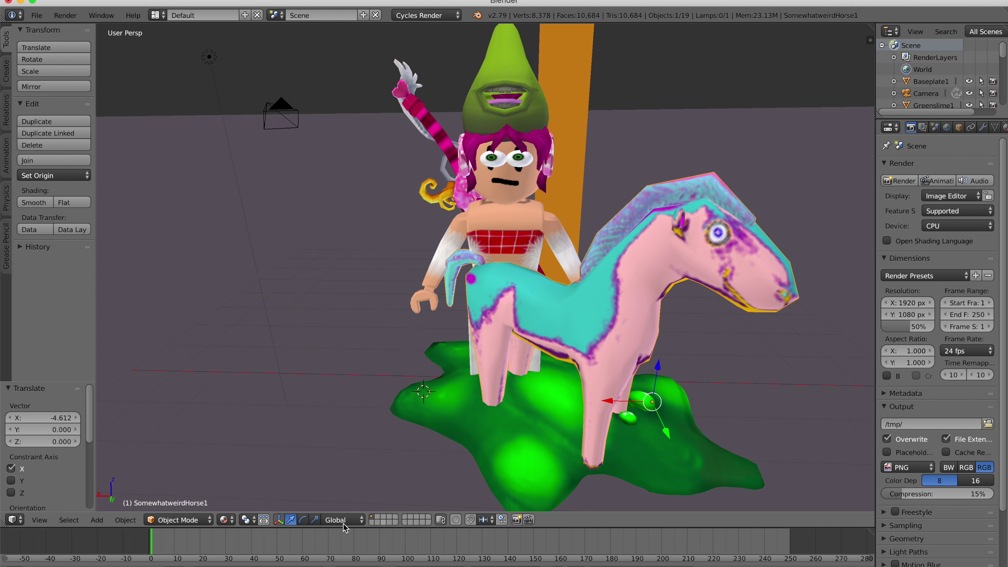
Step: Rotate the weird horse to face forward and move the selected character parts onto its back
{"action": "left_click", "coordinate": [303, 522]}
{"action": "left_click_drag", "start_coordinate": [688, 431], "coordinate": [651, 438]}
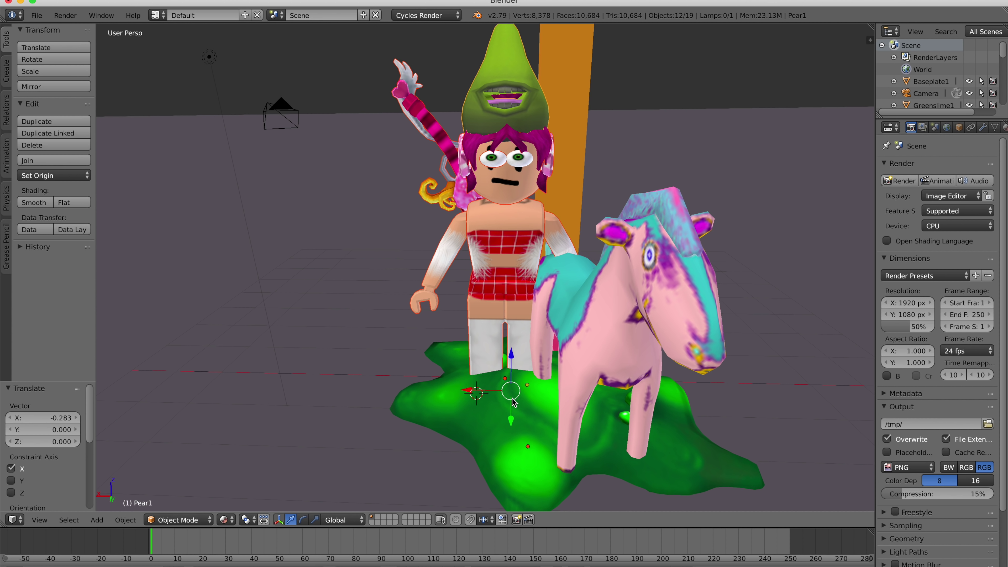
{"action": "left_click_drag", "start_coordinate": [513, 402], "coordinate": [573, 355]}
{"action": "middle_click_drag", "start_coordinate": [576, 355], "coordinate": [500, 381]}
{"action": "left_click_drag", "start_coordinate": [482, 355], "coordinate": [495, 363]}
{"action": "middle_click_drag", "start_coordinate": [495, 363], "coordinate": [588, 371]}
Step: Rotate the character's right leg -20.5° around Y and move it 0.691 along X, out of the horse's body
{"action": "right_click", "coordinate": [491, 381]}
{"action": "left_click", "coordinate": [303, 520]}
{"action": "left_click_drag", "start_coordinate": [472, 351], "coordinate": [479, 341]}
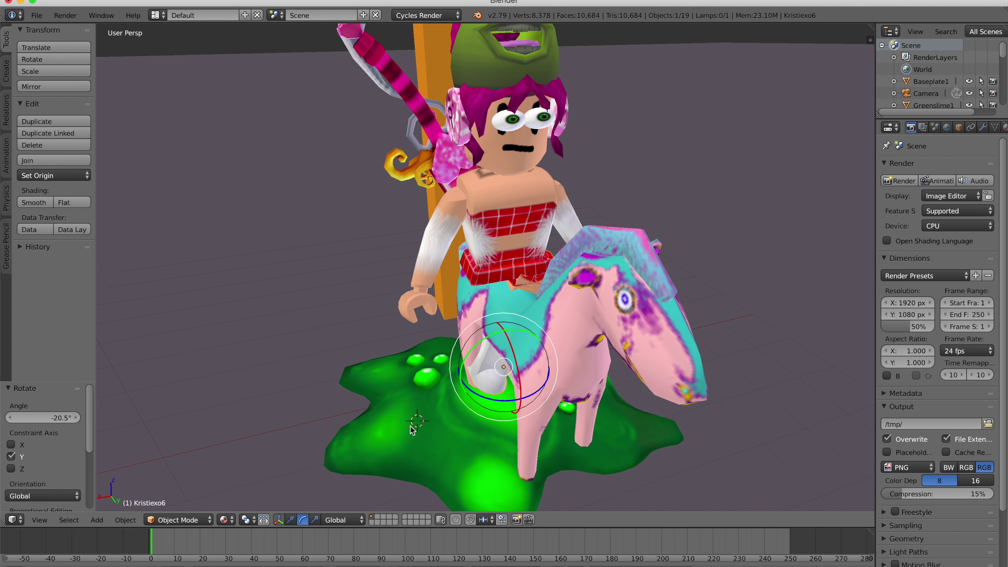
{"action": "left_click", "coordinate": [291, 519]}
{"action": "left_click_drag", "start_coordinate": [460, 377], "coordinate": [429, 391]}
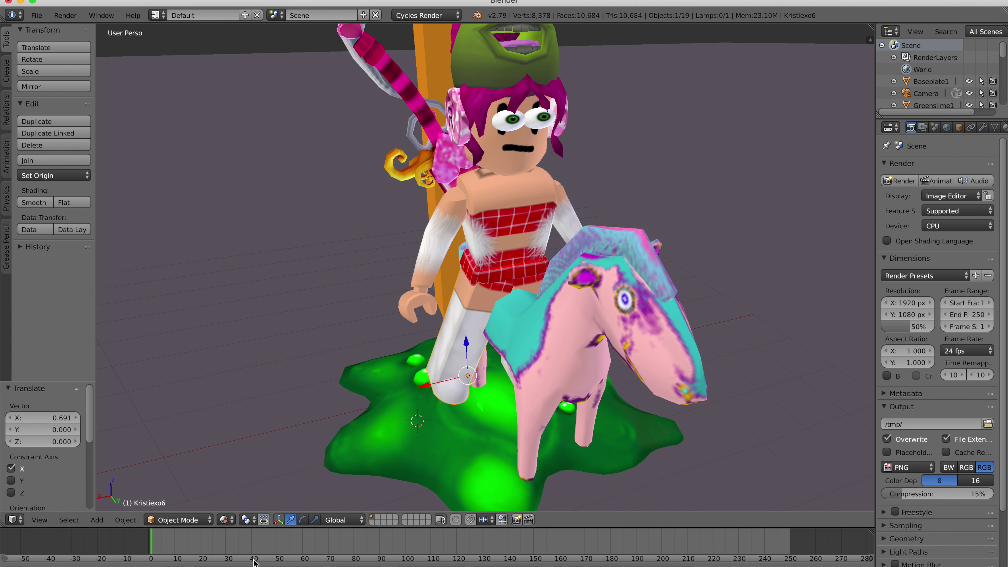
Step: Rotate the character's right leg further outward and raise it 0.370 along Z toward the hip
{"action": "left_click", "coordinate": [303, 520]}
{"action": "mouse_move", "coordinate": [471, 363]}
{"action": "left_mouse_down"}
{"action": "mouse_move", "coordinate": [478, 395]}
{"action": "mouse_move", "coordinate": [464, 365]}
{"action": "left_mouse_up"}
{"action": "left_click", "coordinate": [279, 520]}
{"action": "left_click", "coordinate": [279, 519]}
{"action": "left_click", "coordinate": [290, 519]}
{"action": "left_click", "coordinate": [448, 316]}
{"action": "left_click_drag", "start_coordinate": [449, 311], "coordinate": [447, 295]}
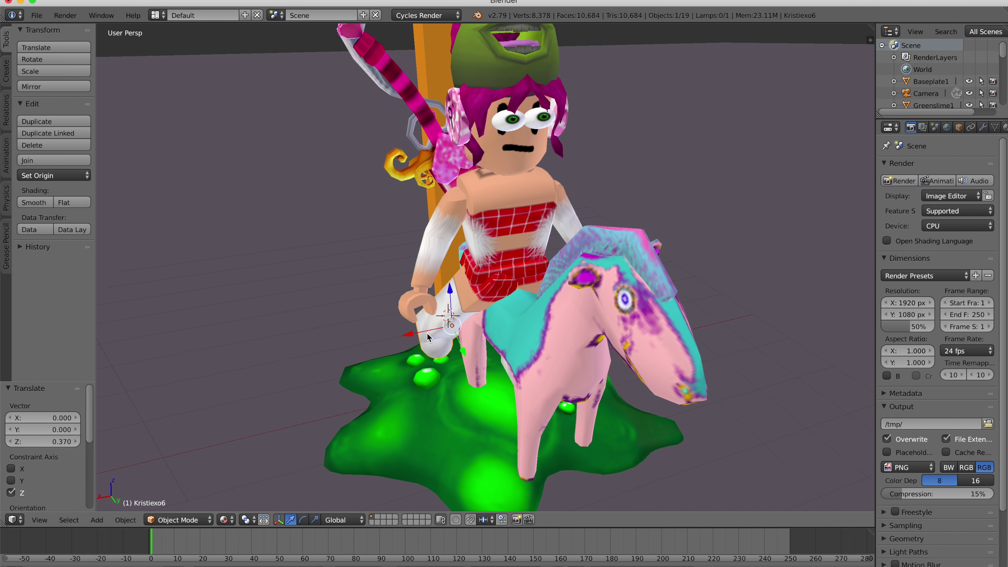
Step: Fine-tune the right leg's position with moves of 0.130 along X, -0.117 along Y and -0.074 along X
{"action": "left_click_drag", "start_coordinate": [428, 337], "coordinate": [420, 334]}
{"action": "key", "text": "g"}
{"action": "key", "text": "y"}
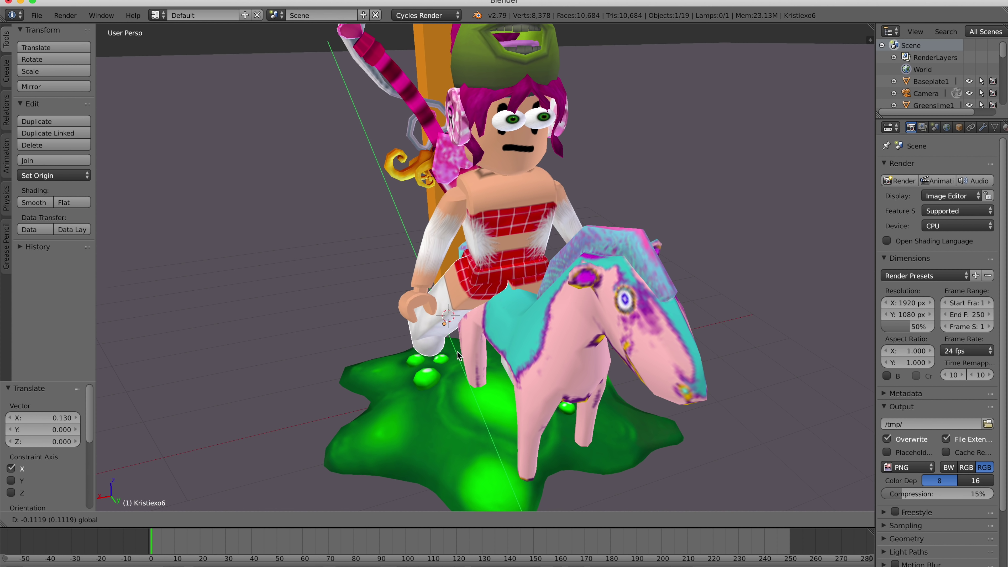
{"action": "left_click", "coordinate": [460, 356]}
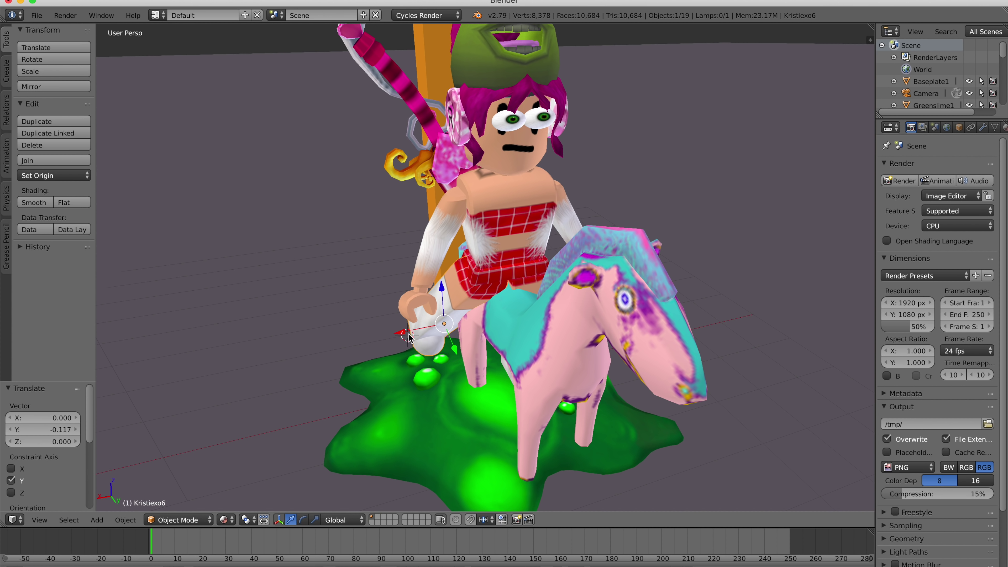
{"action": "left_click_drag", "start_coordinate": [406, 334], "coordinate": [408, 330]}
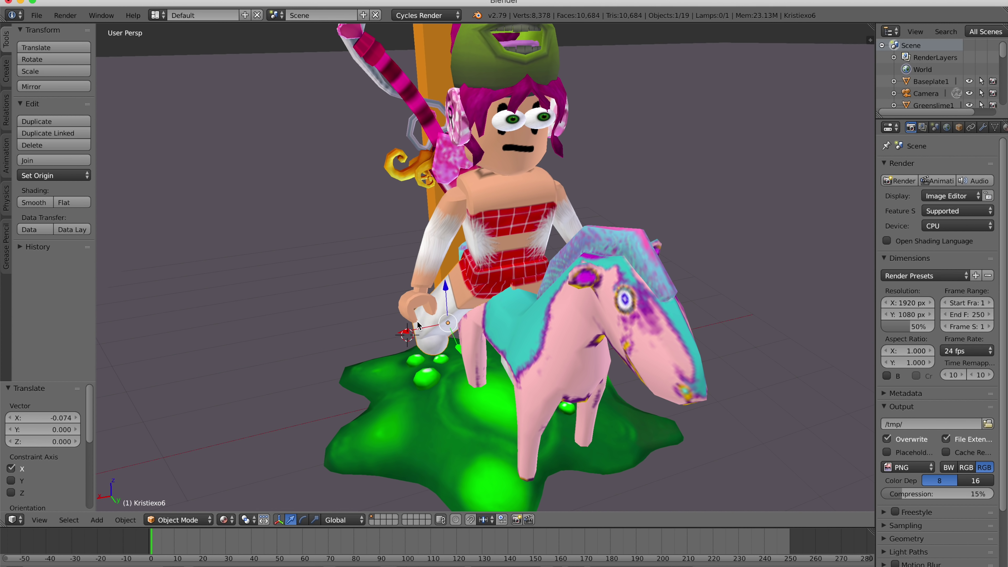
Step: Rotate the character's left leg outward and place it on the horse's far side, with a final -0.109 move along X
{"action": "middle_click_drag", "start_coordinate": [418, 326], "coordinate": [274, 314]}
{"action": "right_click", "coordinate": [501, 313]}
{"action": "left_click", "coordinate": [303, 520]}
{"action": "left_click_drag", "start_coordinate": [474, 306], "coordinate": [508, 309]}
{"action": "left_click", "coordinate": [290, 520]}
{"action": "left_click", "coordinate": [303, 519]}
{"action": "left_click", "coordinate": [498, 326]}
{"action": "left_click", "coordinate": [290, 519]}
{"action": "left_click_drag", "start_coordinate": [489, 358], "coordinate": [469, 374]}
{"action": "left_click", "coordinate": [468, 346]}
{"action": "left_click_drag", "start_coordinate": [467, 340], "coordinate": [475, 343]}
Step: Rotate the character's right leg again and reposition it under the hip beside the horse
{"action": "key", "text": "shift+f"}
{"action": "key", "text": "a"}
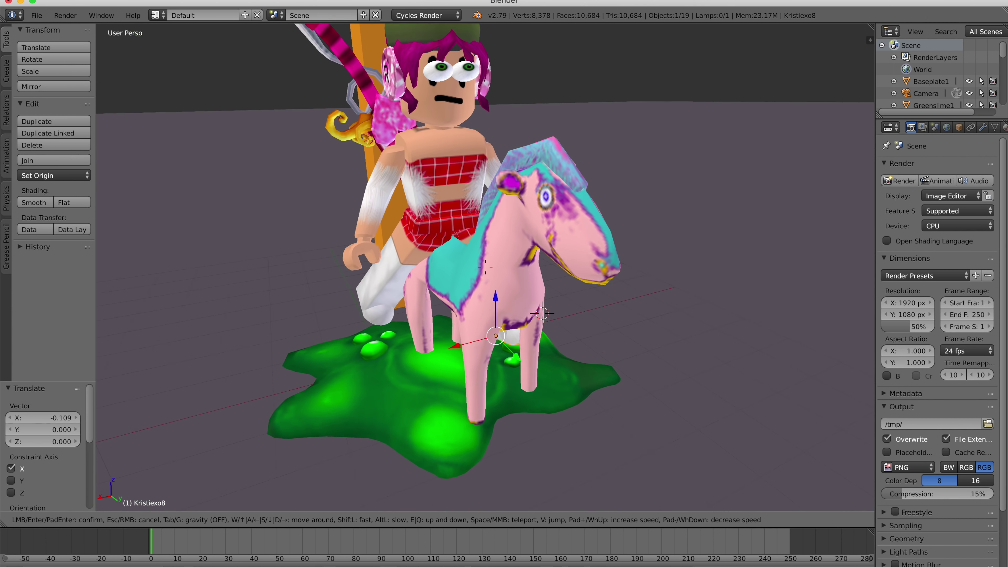
{"action": "key", "text": "w"}
{"action": "left_click", "coordinate": [485, 268]}
{"action": "right_click", "coordinate": [381, 254]}
{"action": "left_click", "coordinate": [303, 520]}
{"action": "left_click_drag", "start_coordinate": [380, 317], "coordinate": [501, 373]}
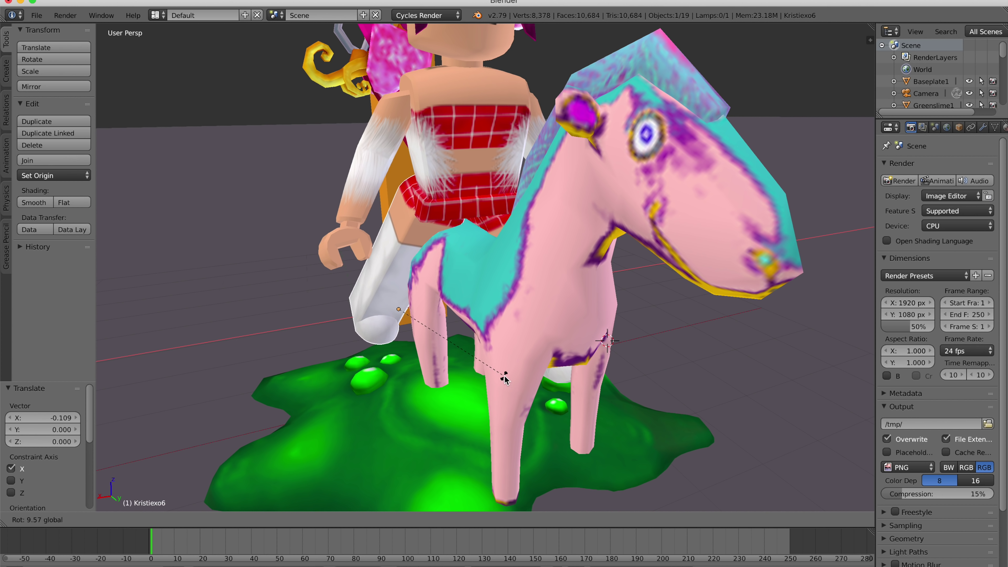
{"action": "left_click", "coordinate": [290, 520]}
{"action": "left_click_drag", "start_coordinate": [407, 331], "coordinate": [410, 338]}
{"action": "left_click_drag", "start_coordinate": [404, 283], "coordinate": [403, 289]}
{"action": "left_click", "coordinate": [353, 340]}
{"action": "left_click_drag", "start_coordinate": [418, 348], "coordinate": [465, 345]}
Step: Select the character's parts and the pear, and examine the riding pose from several angles
{"action": "right_click", "coordinate": [489, 219], "text": "shift"}
{"action": "right_click", "coordinate": [471, 135], "text": "shift"}
{"action": "key", "text": "shift+f"}
{"action": "left_click", "coordinate": [485, 268]}
{"action": "right_click", "coordinate": [480, 126], "text": "shift"}
{"action": "key", "text": "shift+f"}
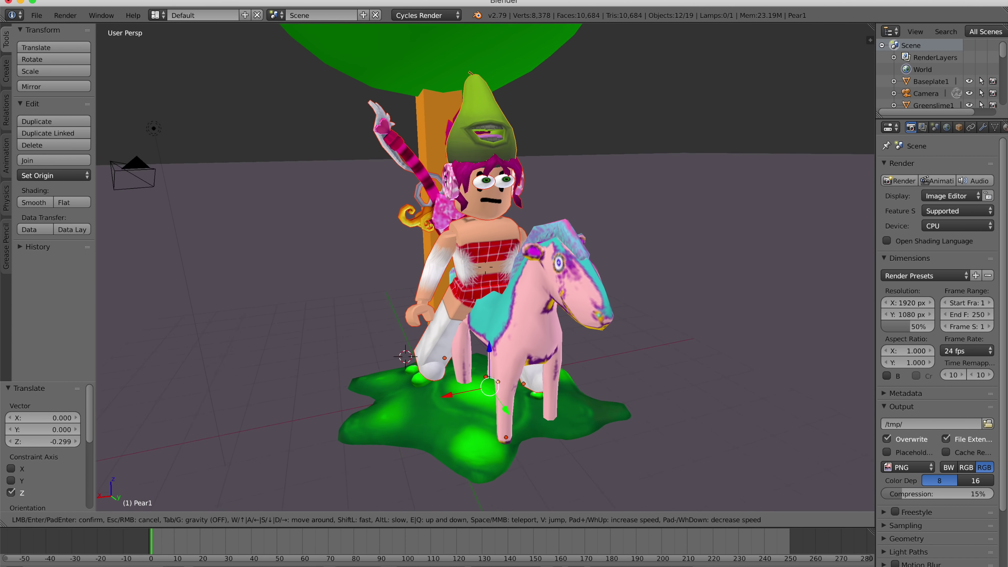
{"action": "key", "text": "d"}
{"action": "key", "text": "a"}
{"action": "key", "text": "a"}
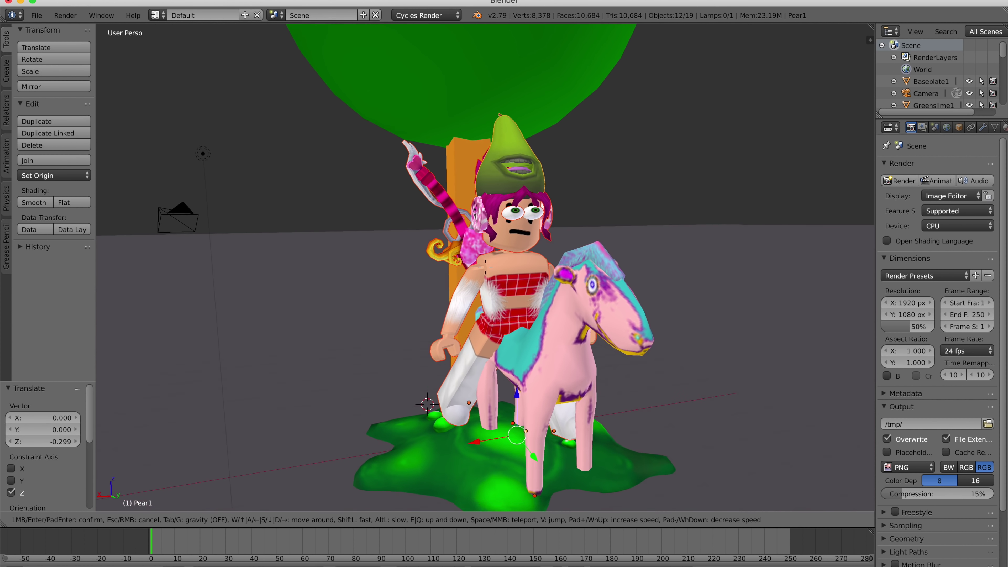
{"action": "key", "text": "d"}
{"action": "key", "text": "a"}
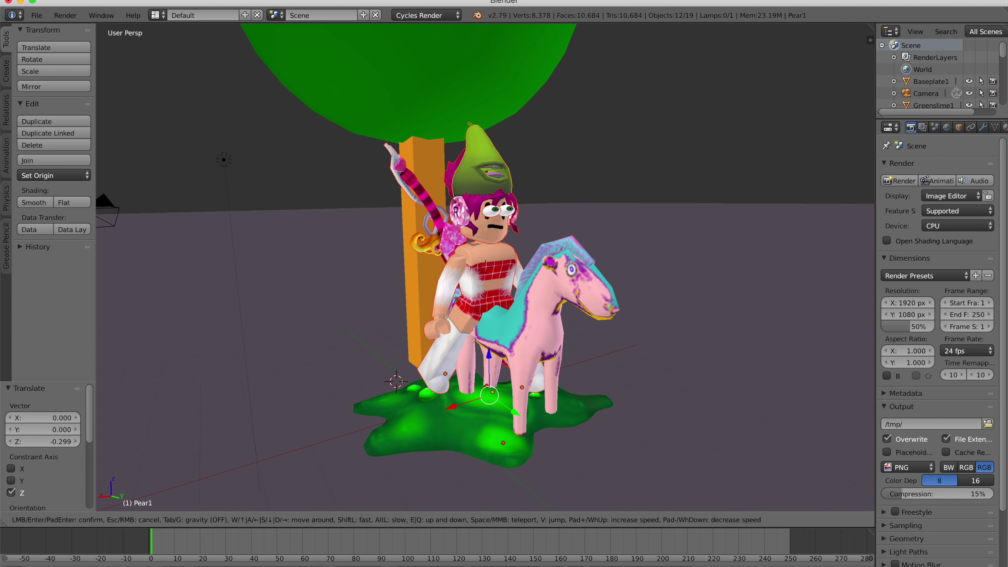
{"action": "key", "text": "w"}
{"action": "key", "text": "d"}
{"action": "left_click", "coordinate": [485, 268]}
{"action": "right_click", "coordinate": [537, 264]}
{"action": "right_click", "coordinate": [632, 253]}
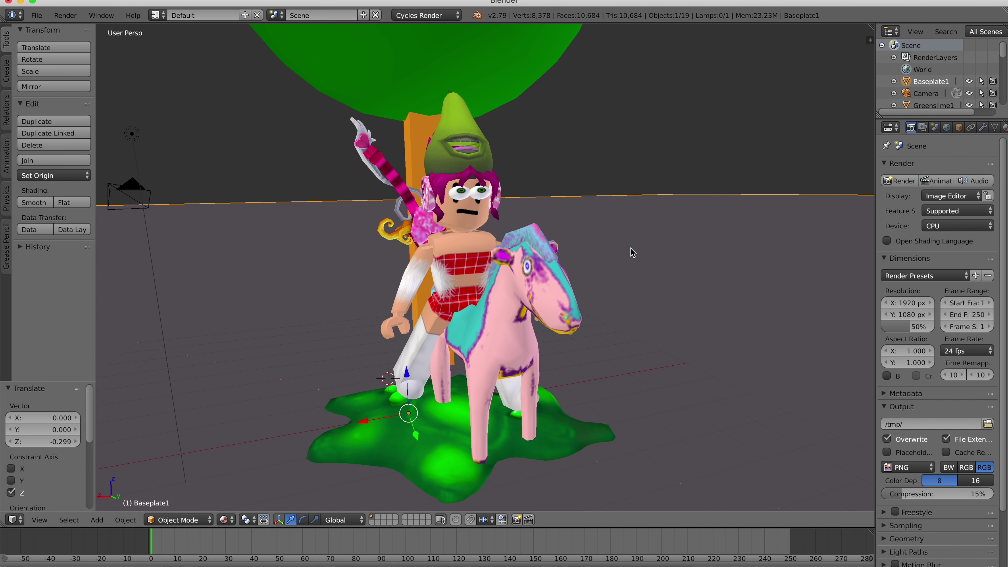
Step: Set the world background colour to green and render a test image from the camera view
{"action": "left_click", "coordinate": [947, 128]}
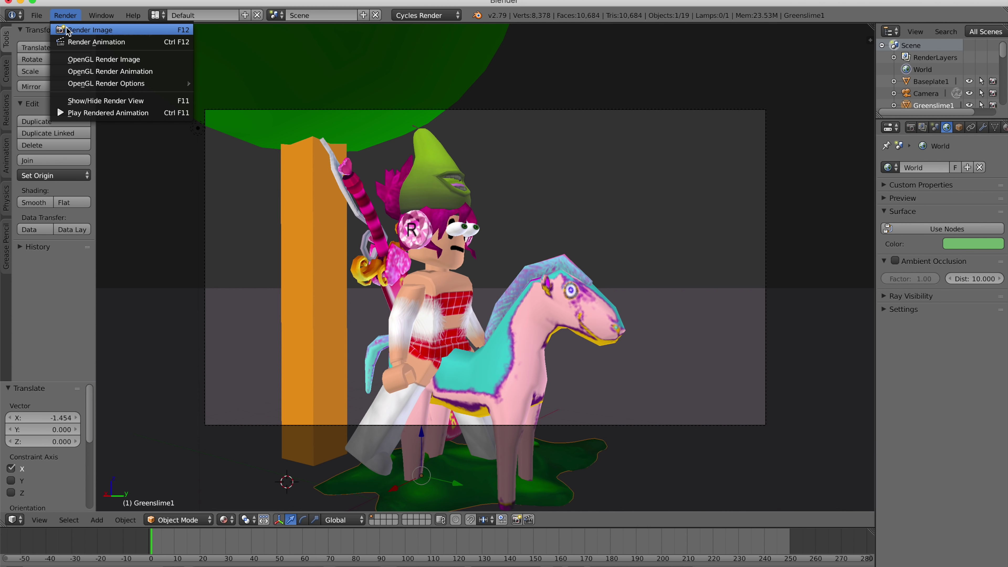
{"action": "left_click", "coordinate": [66, 27]}
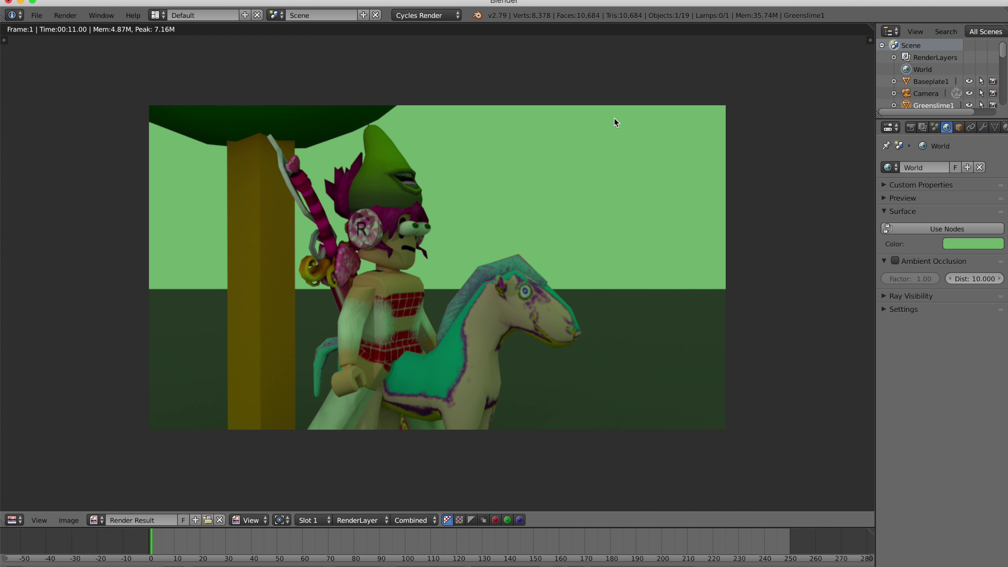
{"action": "key", "text": "Escape"}
Step: Rotate the head and pear hat -42.4° around Z, move them 0.172 along Y, and render the scene again
{"action": "left_click", "coordinate": [449, 260]}
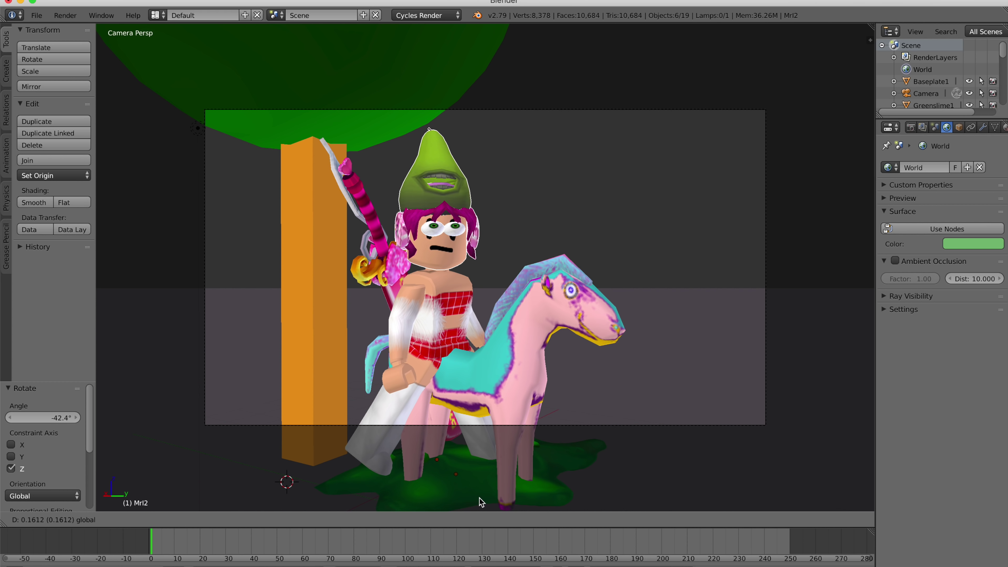
{"action": "left_click_drag", "start_coordinate": [479, 501], "coordinate": [482, 502]}
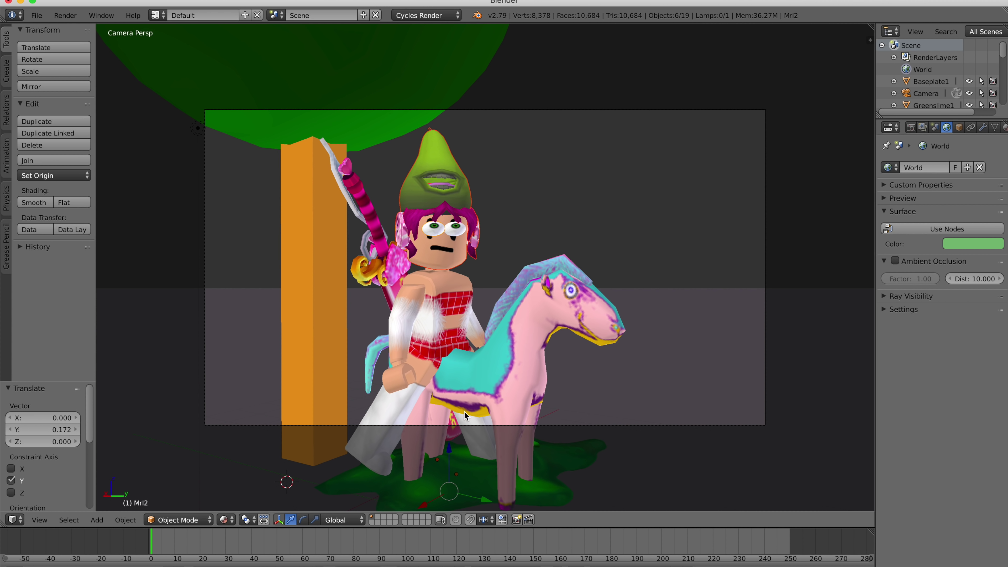
{"action": "key", "text": "F12"}
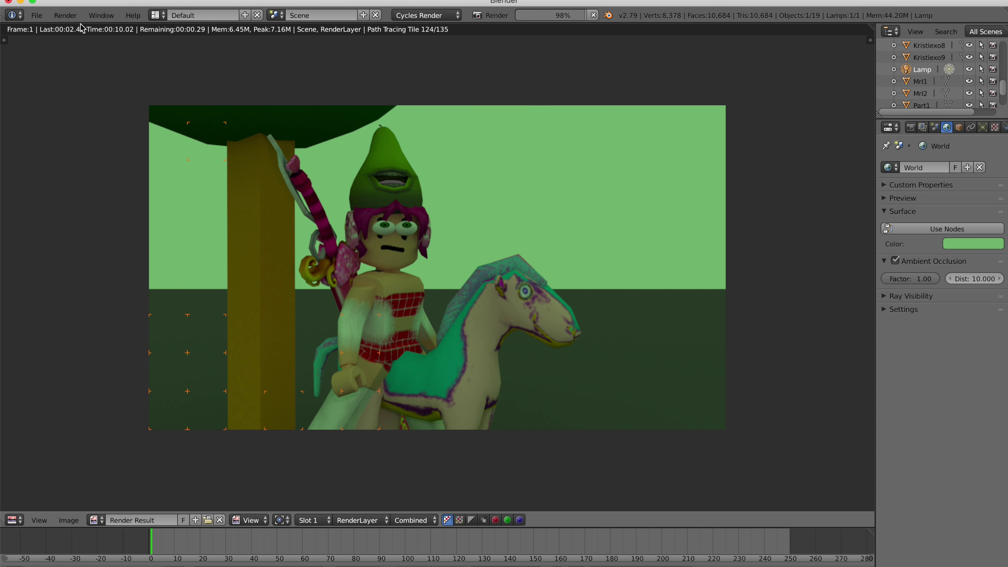
{"action": "left_click", "coordinate": [65, 15]}
{"action": "left_click", "coordinate": [76, 35]}
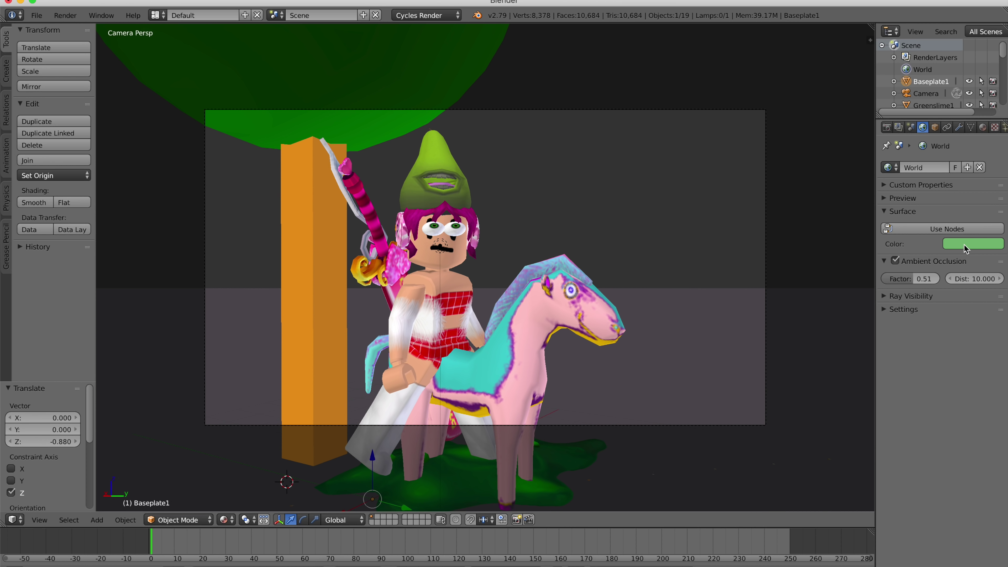
Step: Change the world background colour to blue and start a test render to preview it
{"action": "left_click", "coordinate": [966, 244]}
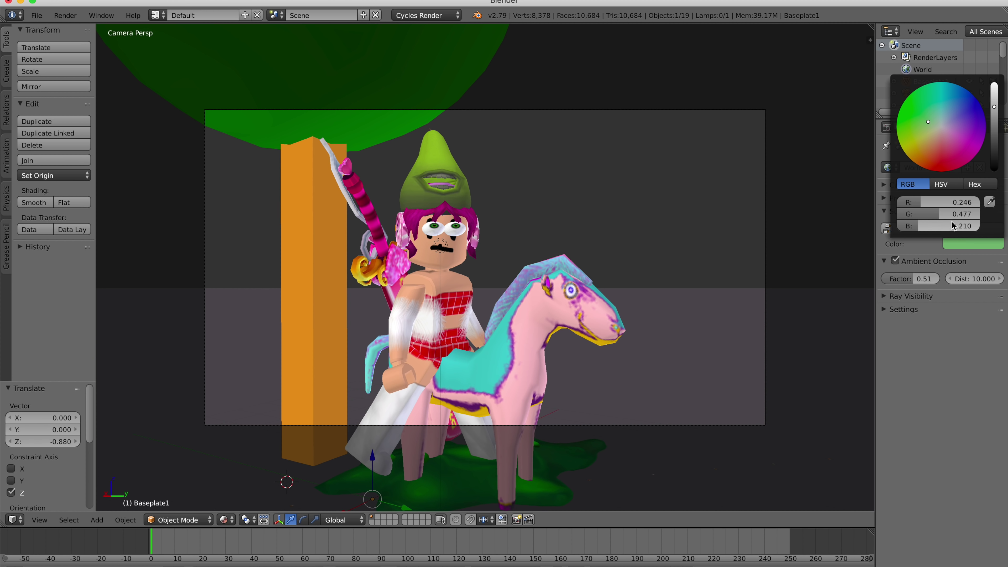
{"action": "left_click", "coordinate": [944, 109]}
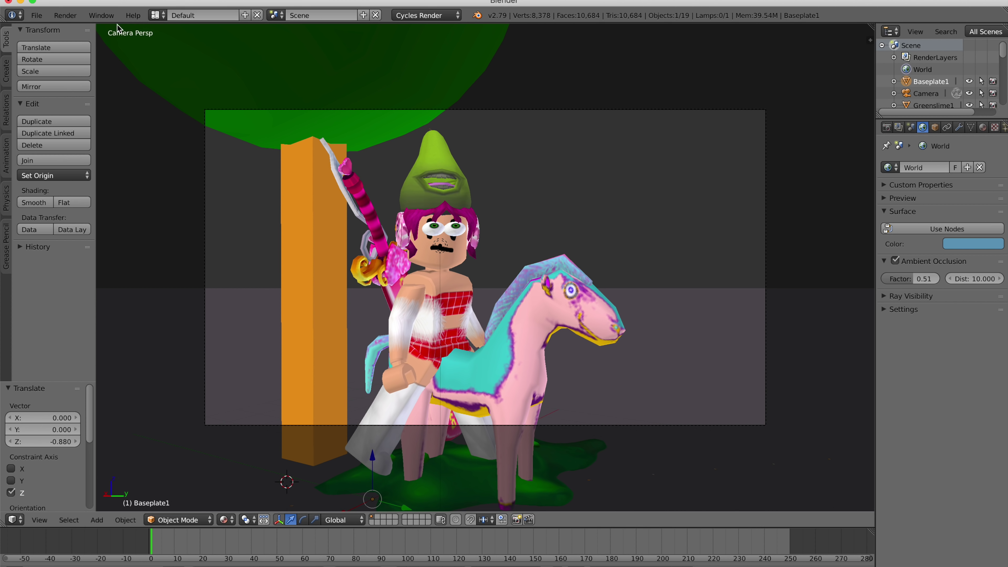
{"action": "left_click", "coordinate": [65, 15]}
{"action": "left_click", "coordinate": [79, 38]}
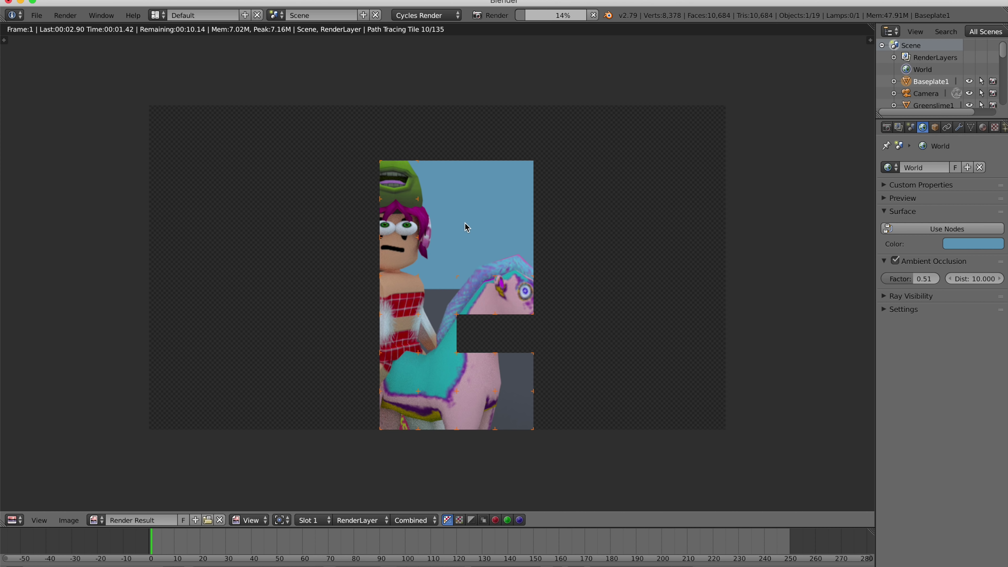
{"action": "key", "text": "Escape"}
Step: Move the green slime -5.145 along the X axis, behind the horse
{"action": "right_click", "coordinate": [435, 493]}
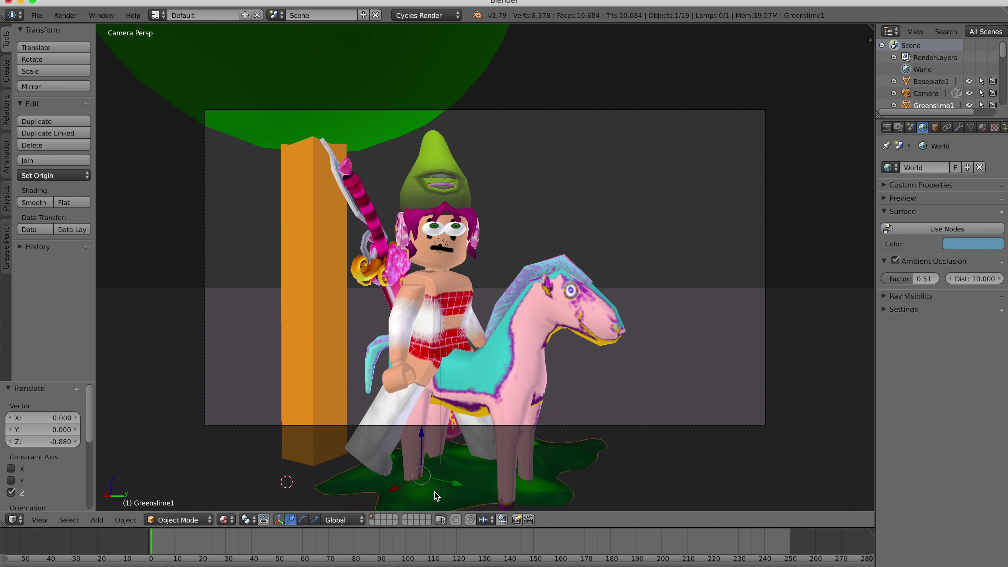
{"action": "key", "text": "g"}
{"action": "key", "text": "x"}
{"action": "left_click", "coordinate": [642, 467]}
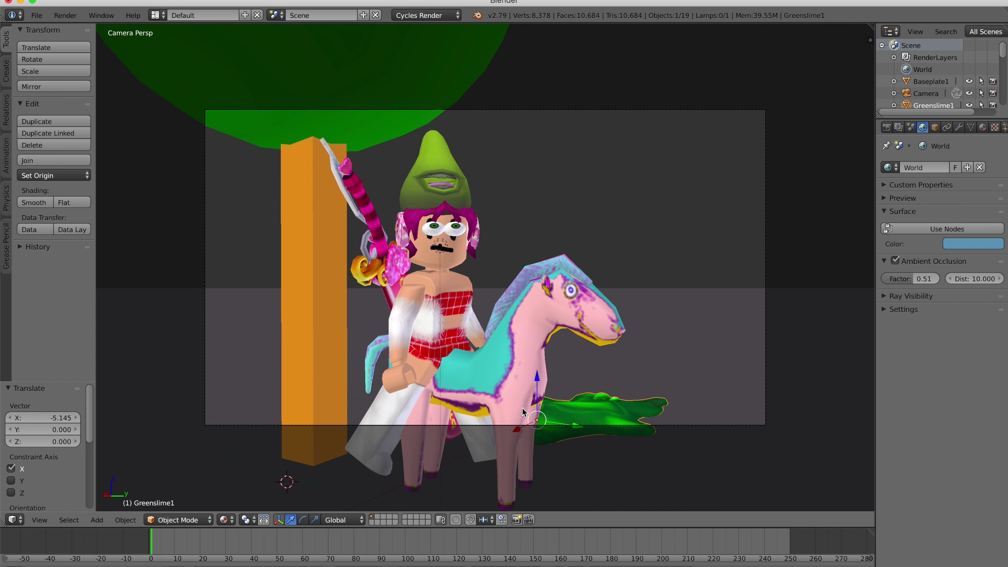
Step: Scale the green slime by 6.033 along Y and 10.910 along X, and stretch it further along Y to cover the ground
{"action": "left_click", "coordinate": [315, 519]}
{"action": "left_click_drag", "start_coordinate": [580, 426], "coordinate": [786, 464]}
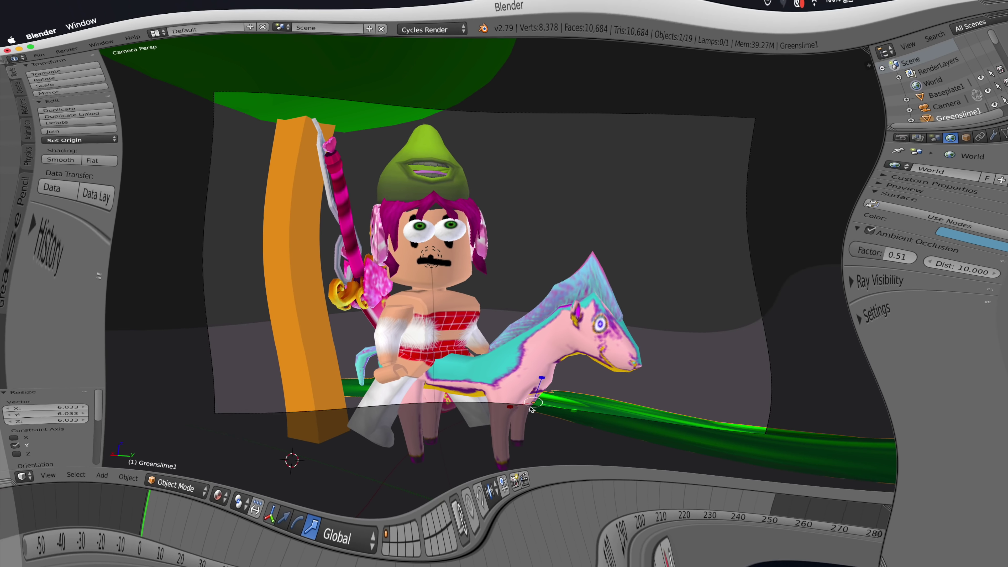
{"action": "left_click", "coordinate": [518, 446]}
{"action": "left_click_drag", "start_coordinate": [515, 451], "coordinate": [344, 31]}
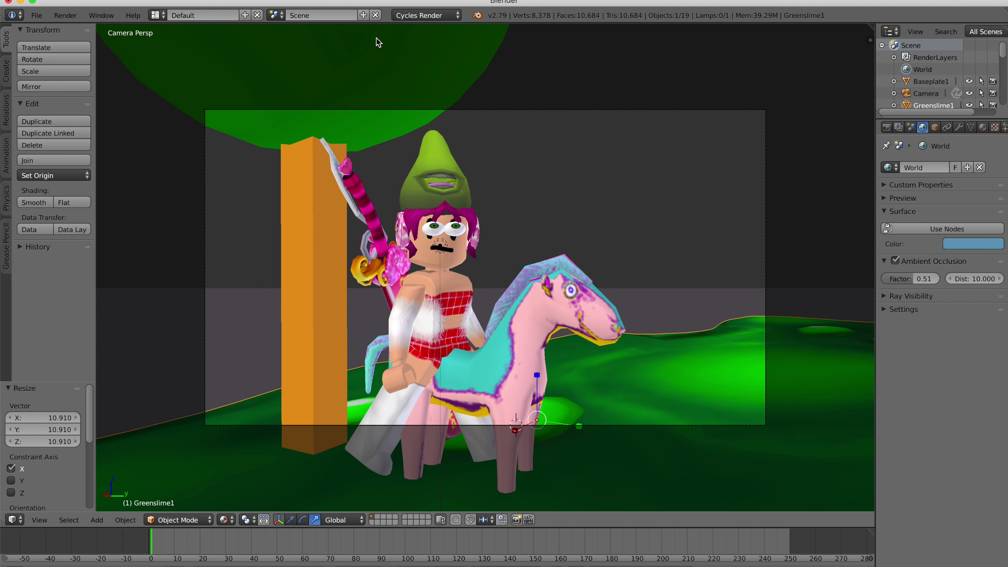
{"action": "left_click_drag", "start_coordinate": [579, 426], "coordinate": [623, 433]}
{"action": "left_click", "coordinate": [294, 522]}
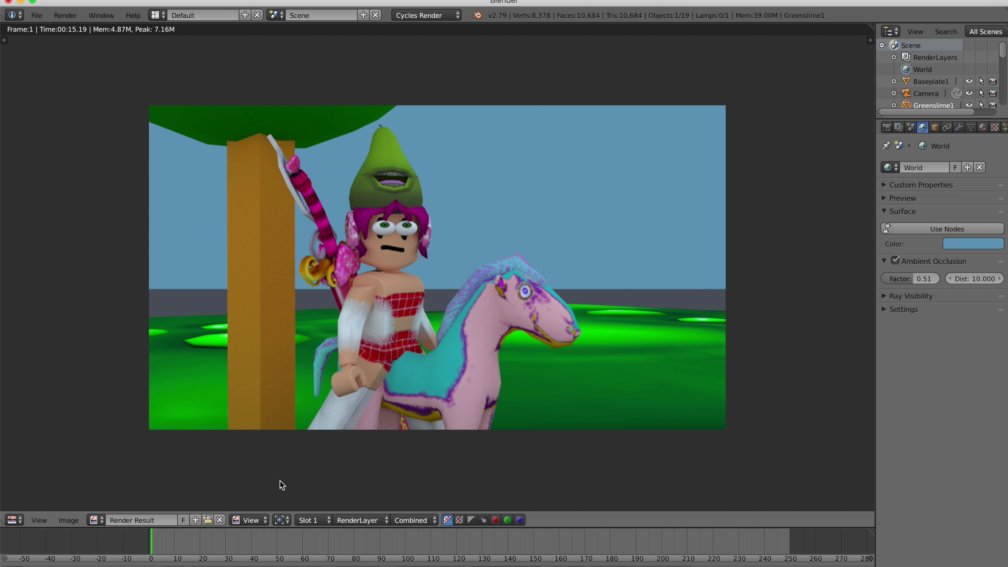
Step: Start saving the rendered image as a PNG and choose the Desktop folder
{"action": "left_click", "coordinate": [80, 521]}
{"action": "left_click", "coordinate": [116, 441]}
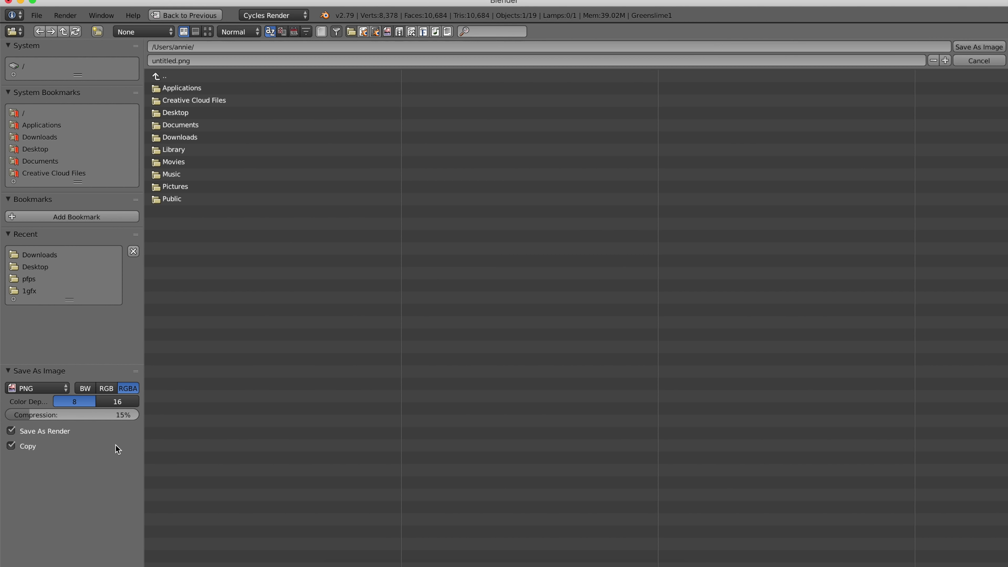
{"action": "left_click", "coordinate": [232, 111]}
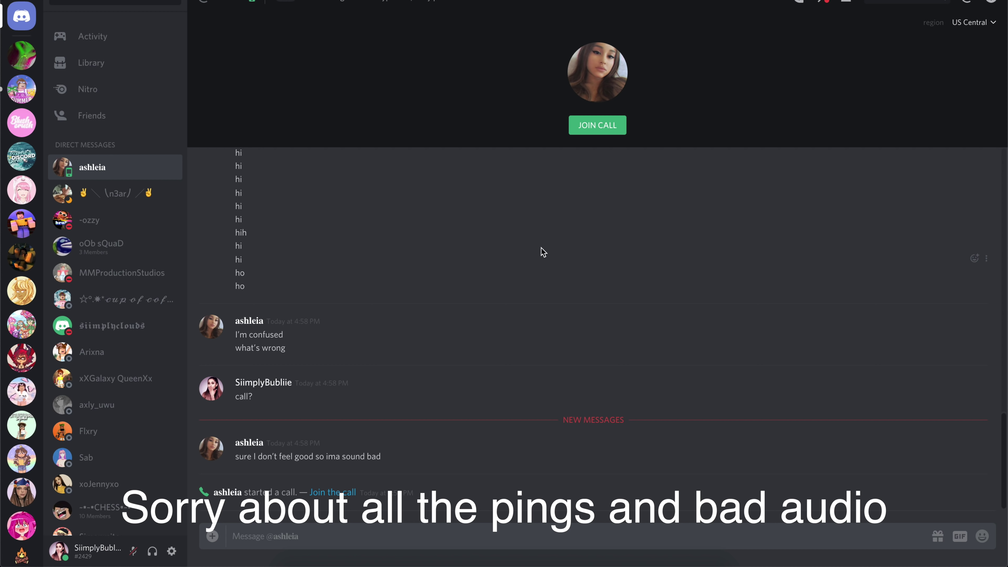
Step: Switch to Discord and join the call in the open direct message
{"action": "left_click", "coordinate": [601, 132]}
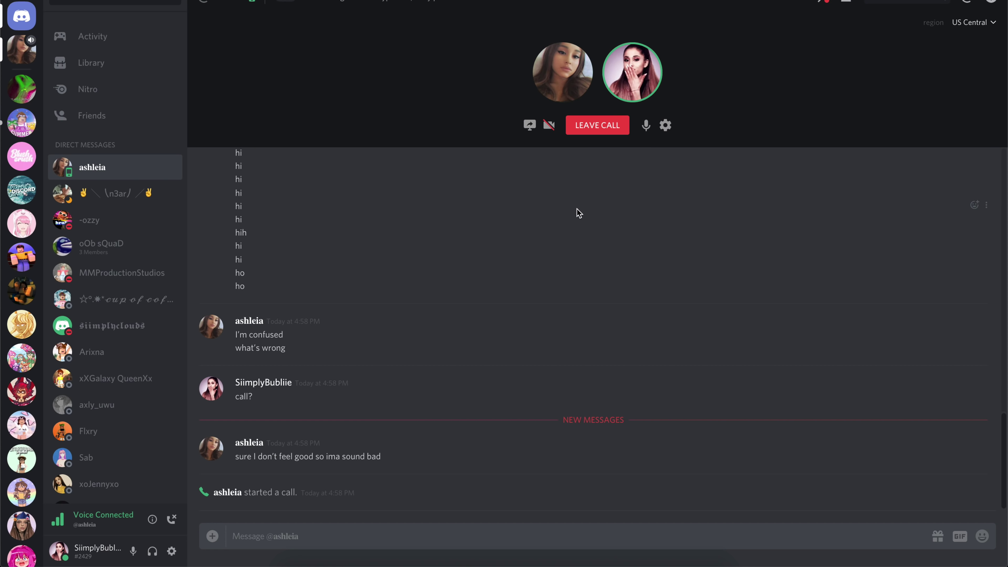